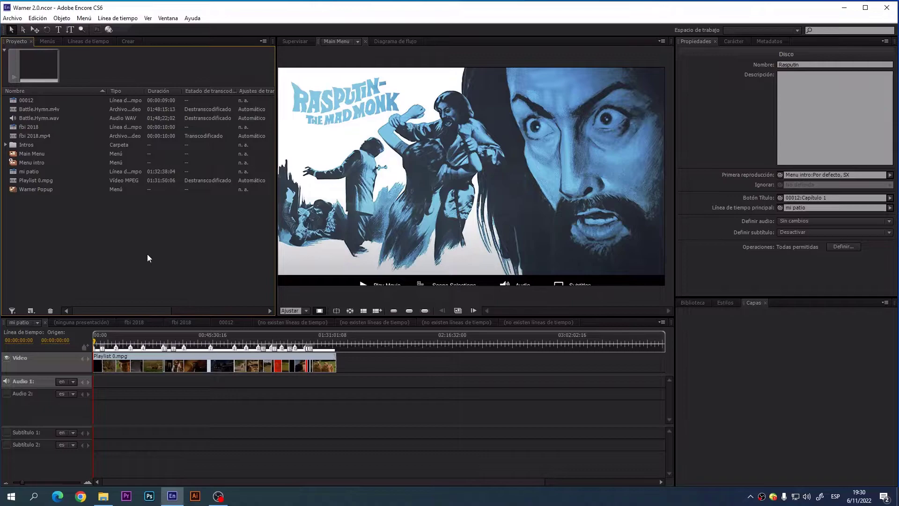
# Display the selected subpicture highlights in the Main Menu preview and toggle the menu's pixel aspect correction.
pyautogui.click(556, 221)
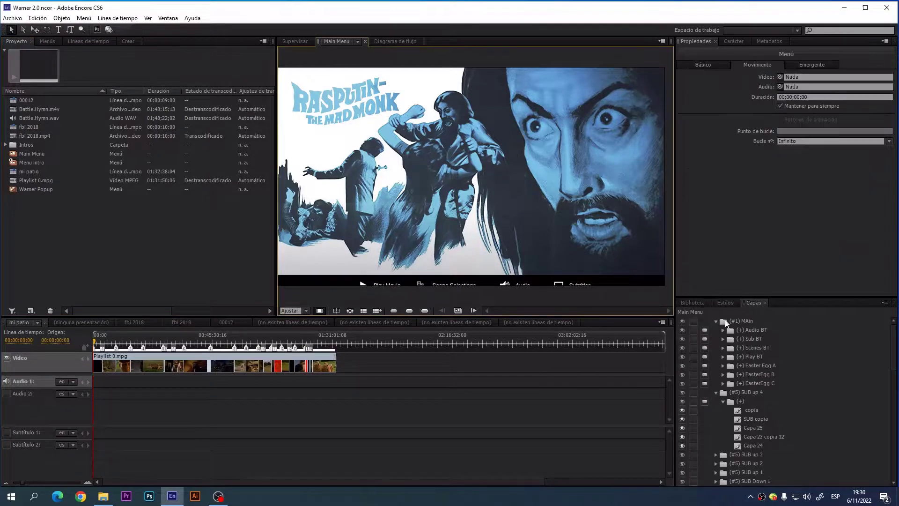
pyautogui.click(746, 320)
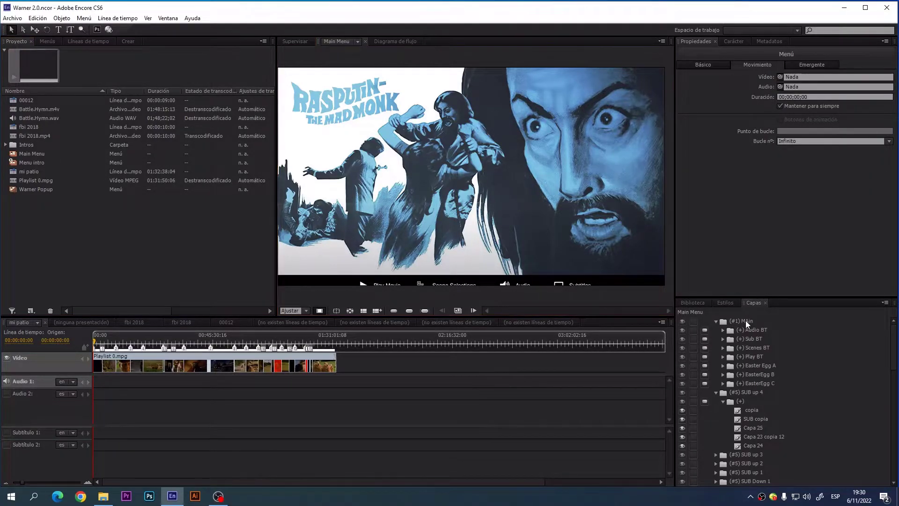
pyautogui.click(438, 291)
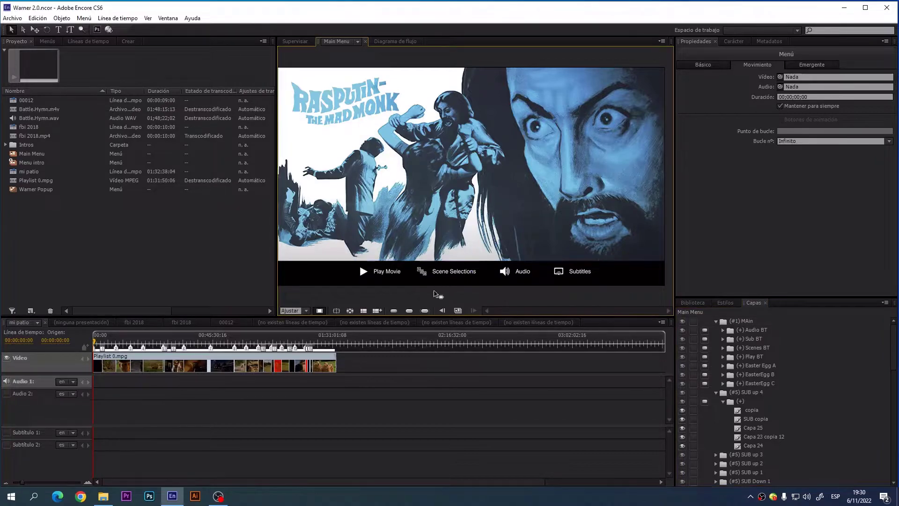
pyautogui.click(413, 311)
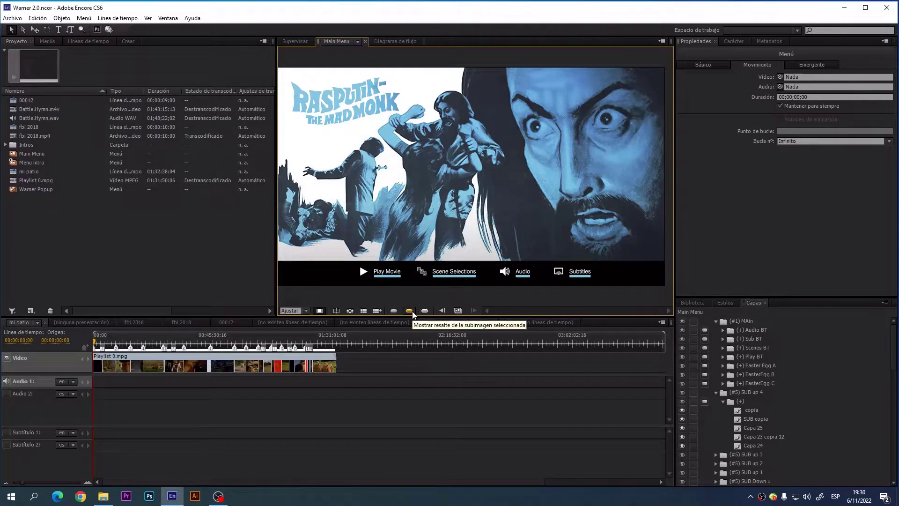
pyautogui.click(319, 311)
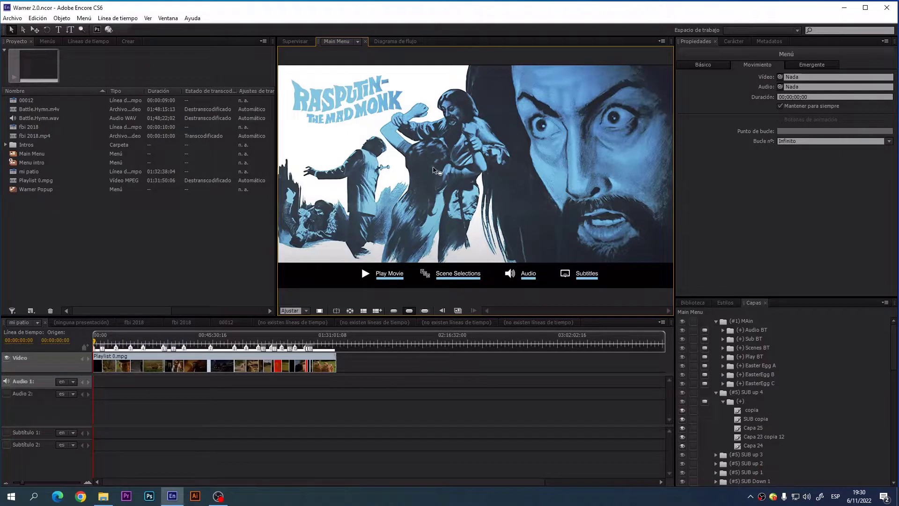
# Delete the Playlist 0.mpg clip from the video track of the mi patio timeline.
pyautogui.click(295, 41)
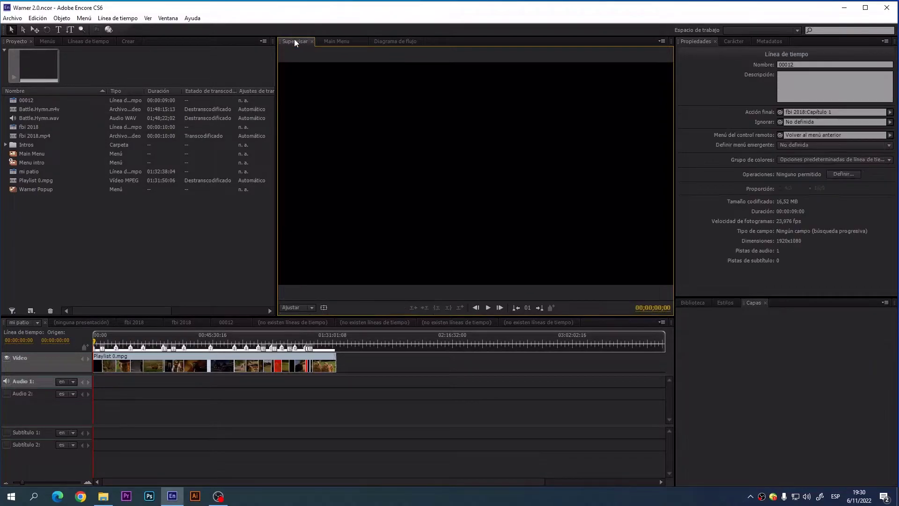
pyautogui.click(158, 360)
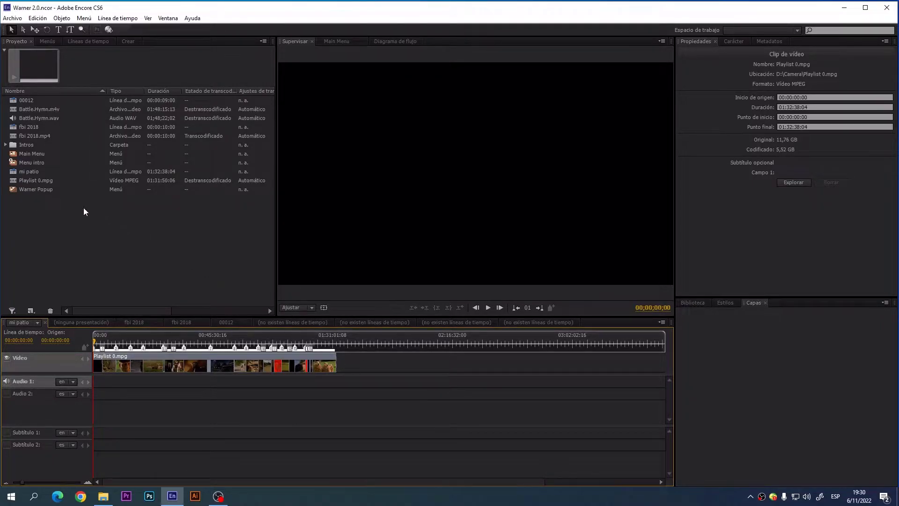
pyautogui.click(26, 171)
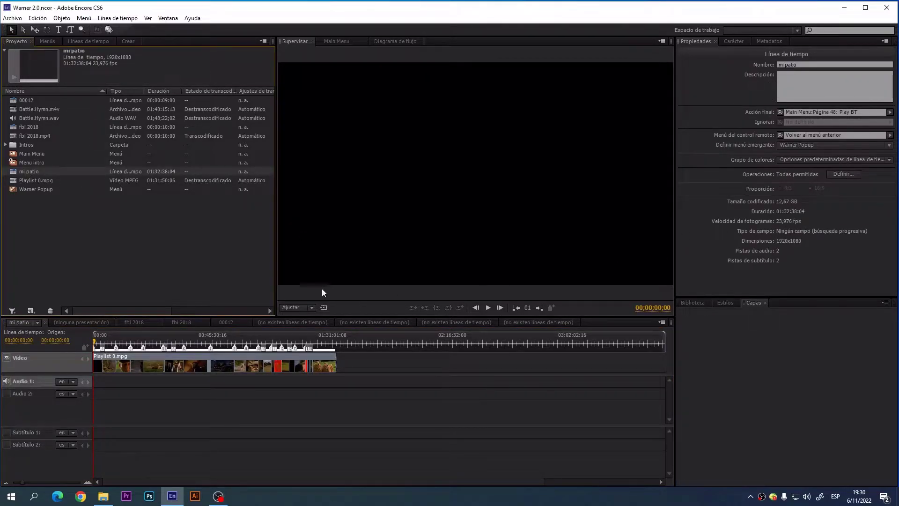
pyautogui.click(138, 255)
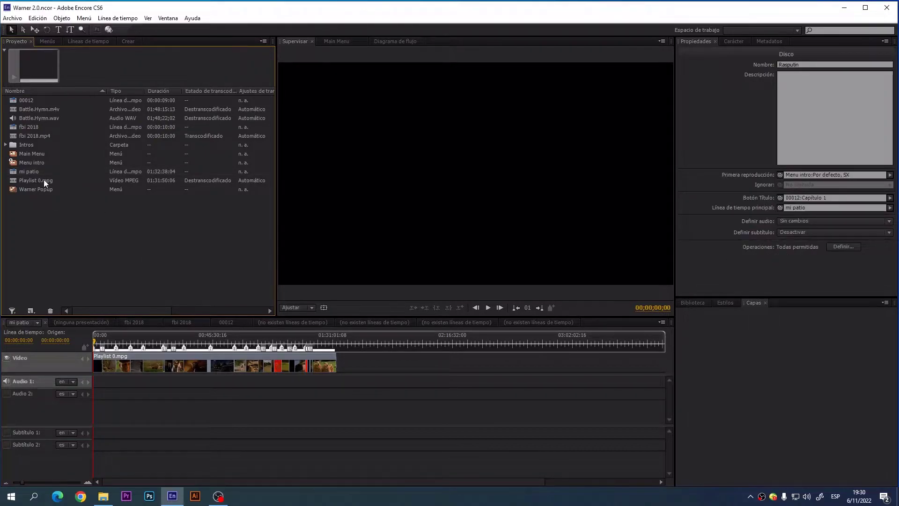
pyautogui.click(34, 171)
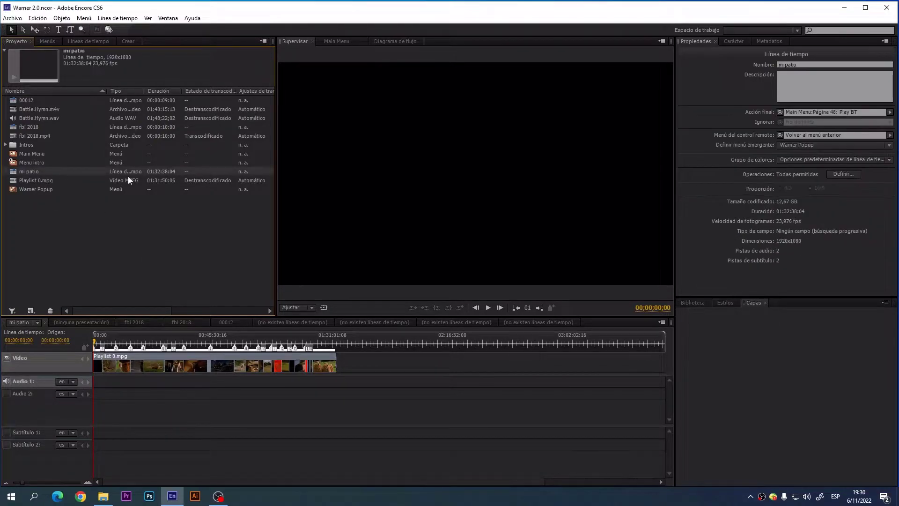
pyautogui.click(208, 358)
pyautogui.rightClick(208, 358)
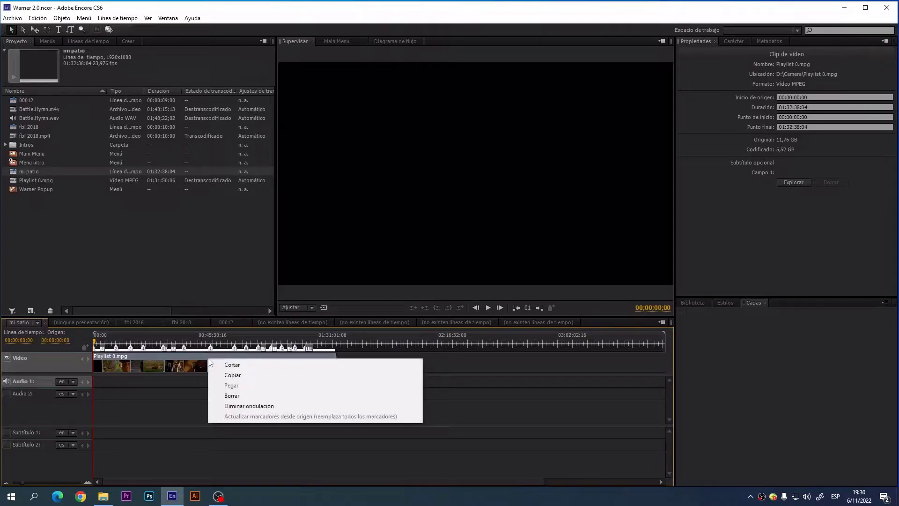
pyautogui.click(243, 395)
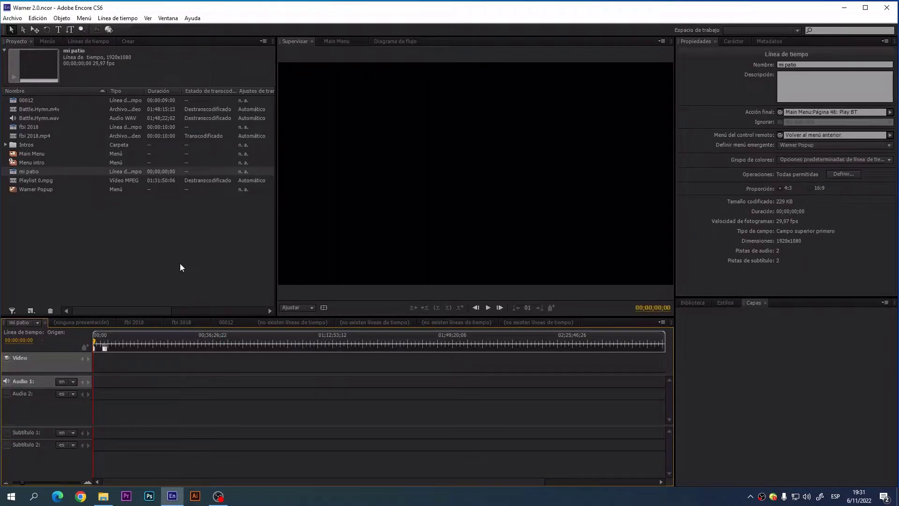
pyautogui.click(140, 241)
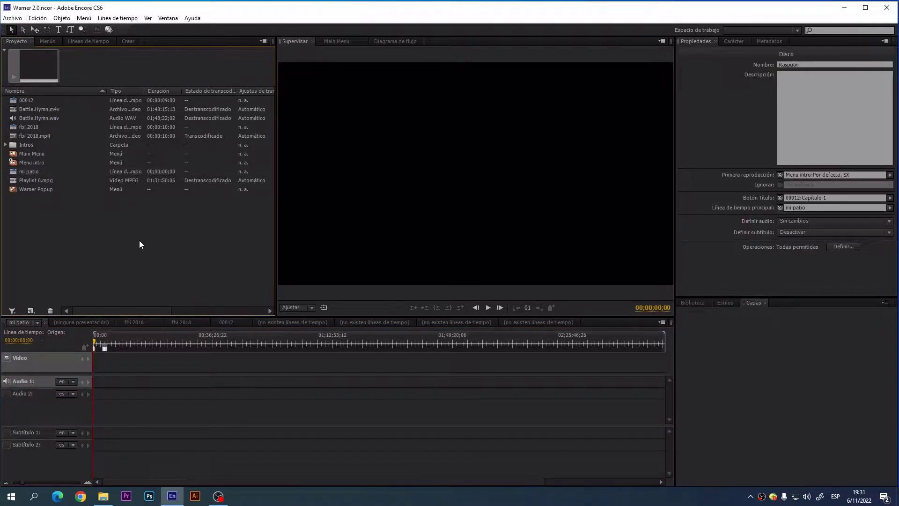
# Set Playlist 0.mpg's Blu-ray transcoding to a 29.97 frame rate with the Automático: 1920x1080i MPEG-2 quality preset.
pyautogui.click(309, 366)
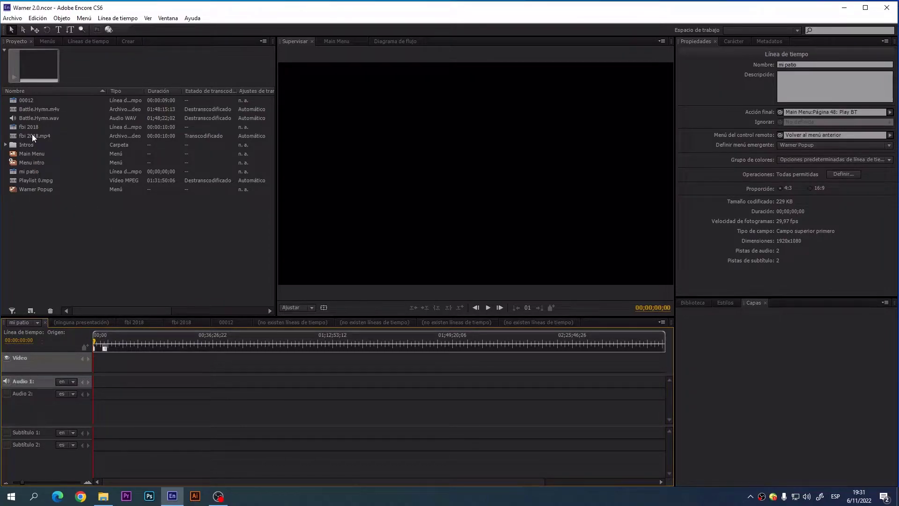
pyautogui.click(36, 182)
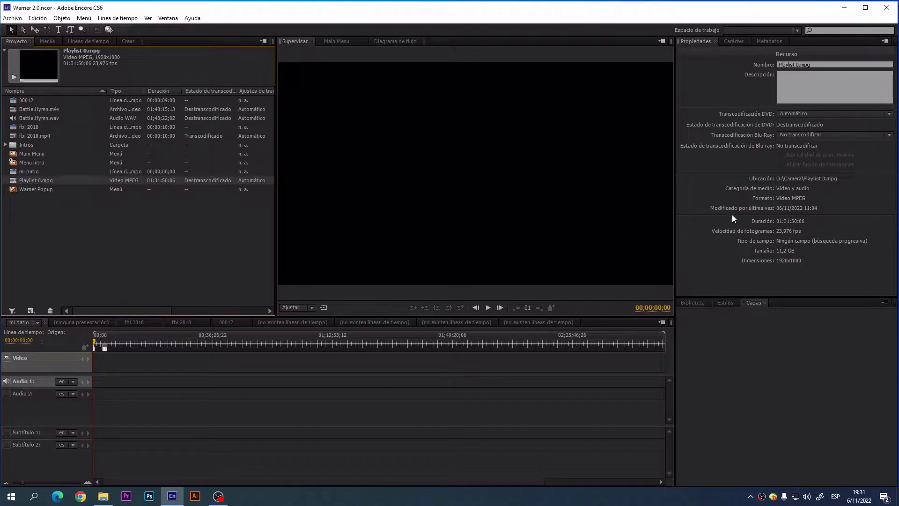
pyautogui.rightClick(37, 181)
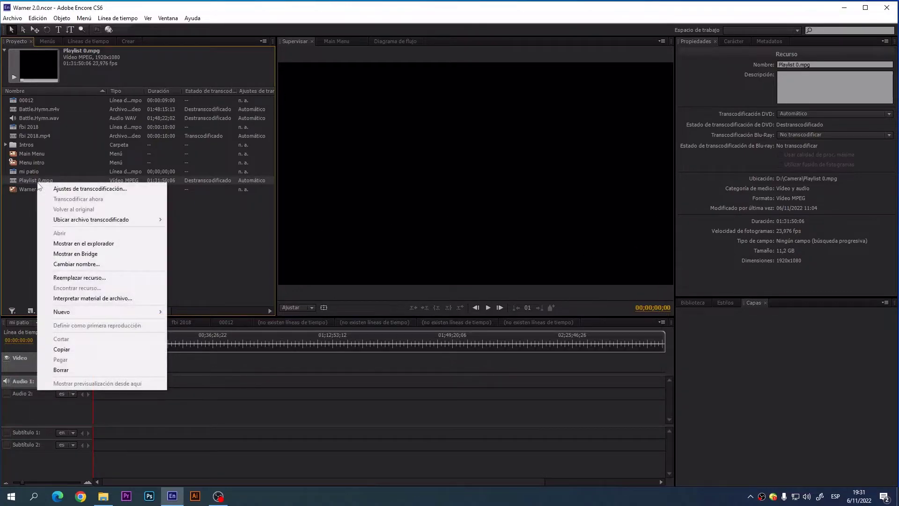
pyautogui.click(60, 189)
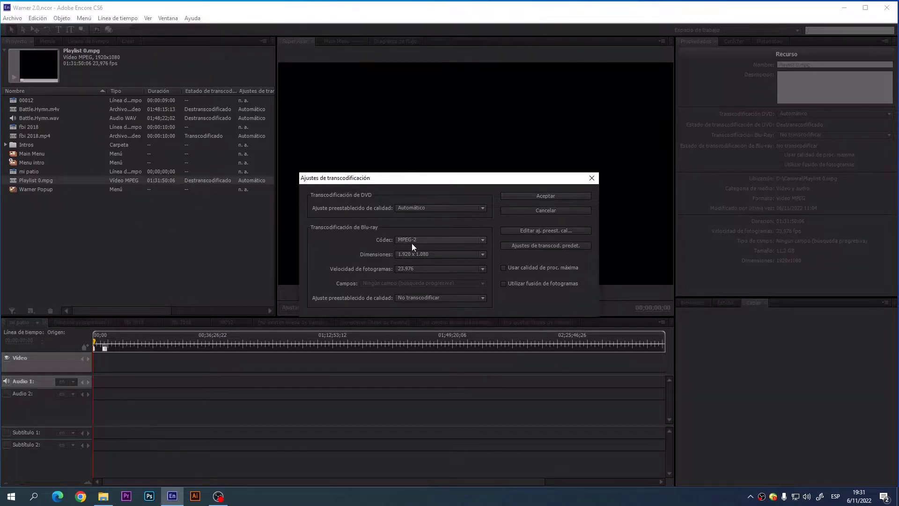
pyautogui.click(439, 271)
pyautogui.click(429, 300)
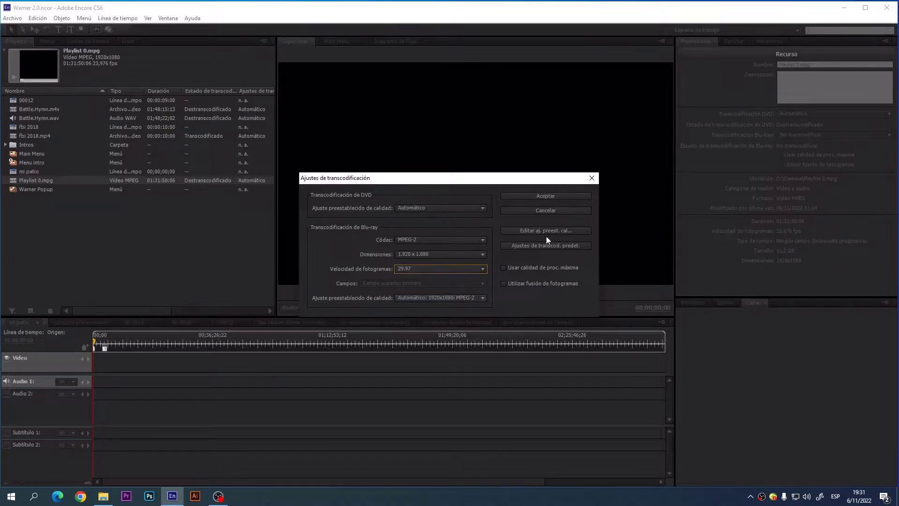
pyautogui.click(559, 196)
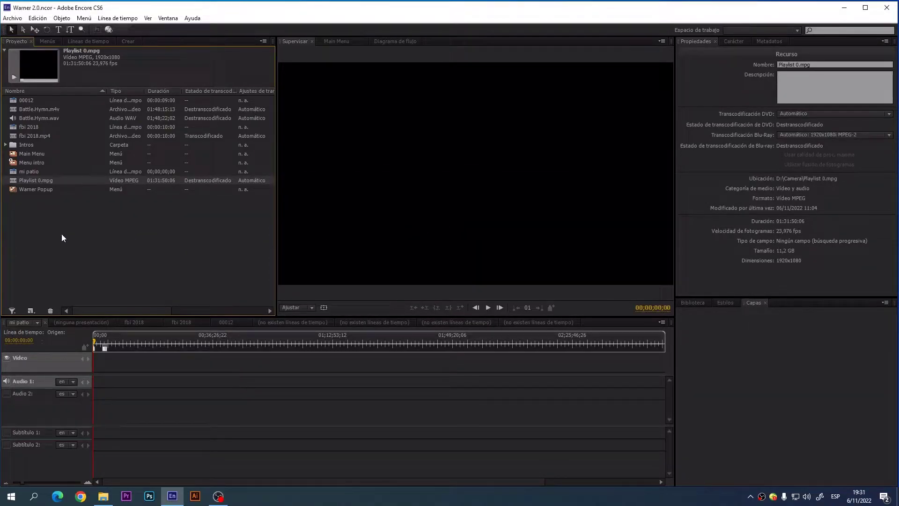
pyautogui.click(29, 173)
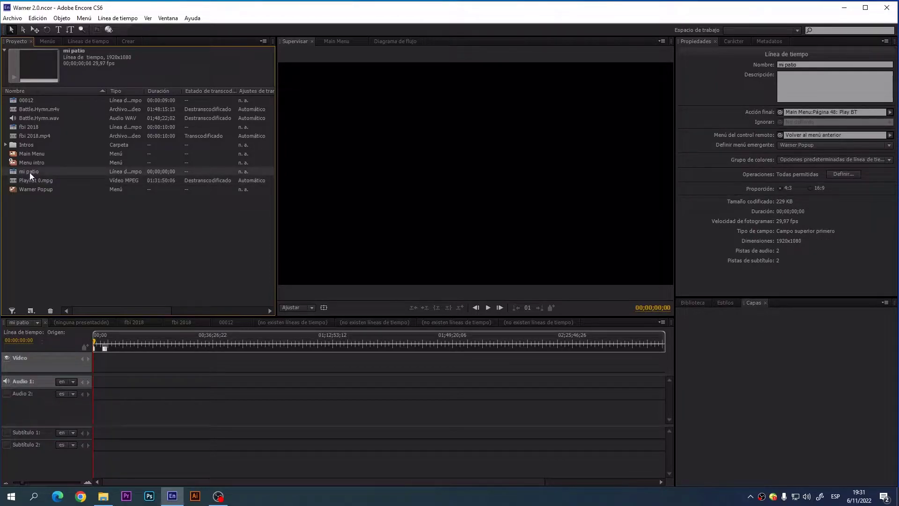
pyautogui.click(33, 181)
pyautogui.click(38, 223)
pyautogui.rightClick(38, 223)
pyautogui.moveTo(69, 227)
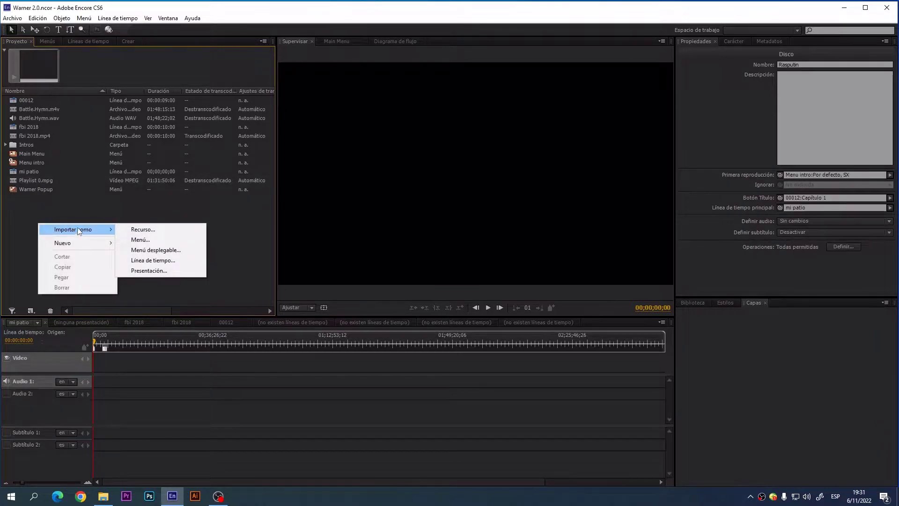
pyautogui.click(5, 238)
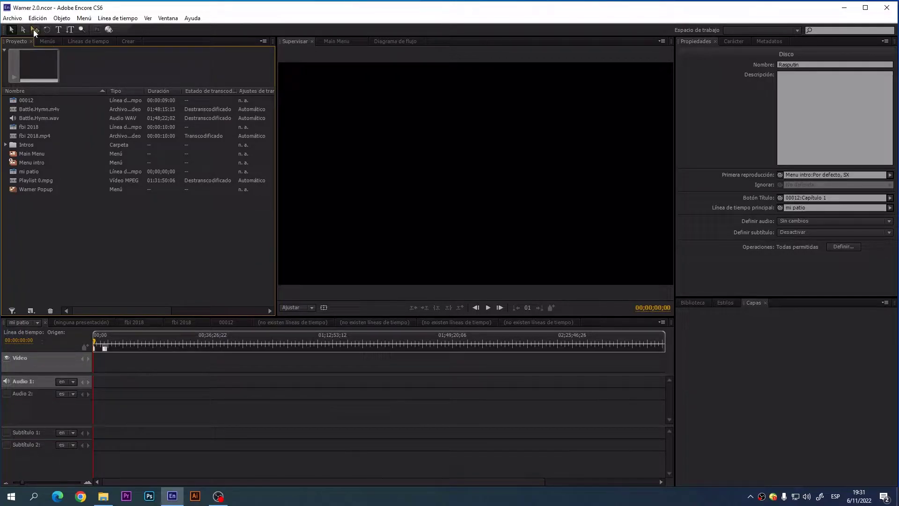
# Save the project.
pyautogui.click(12, 17)
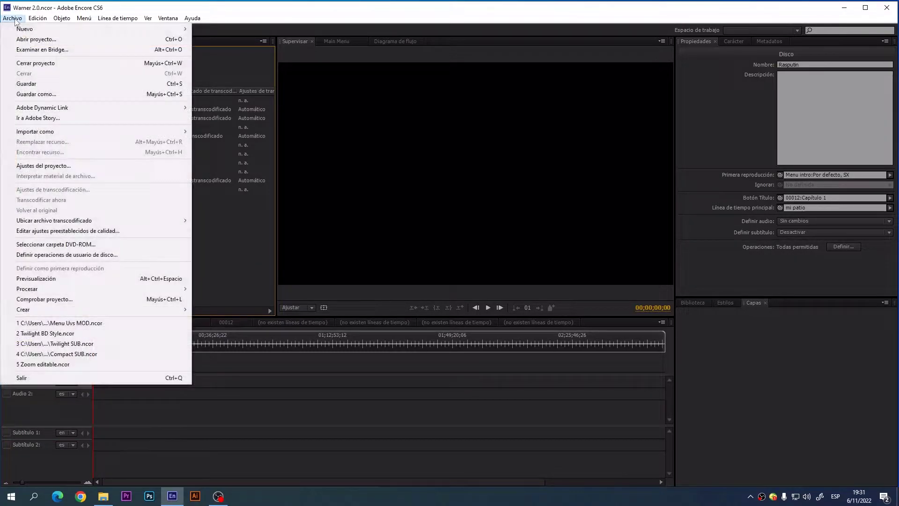
pyautogui.click(26, 84)
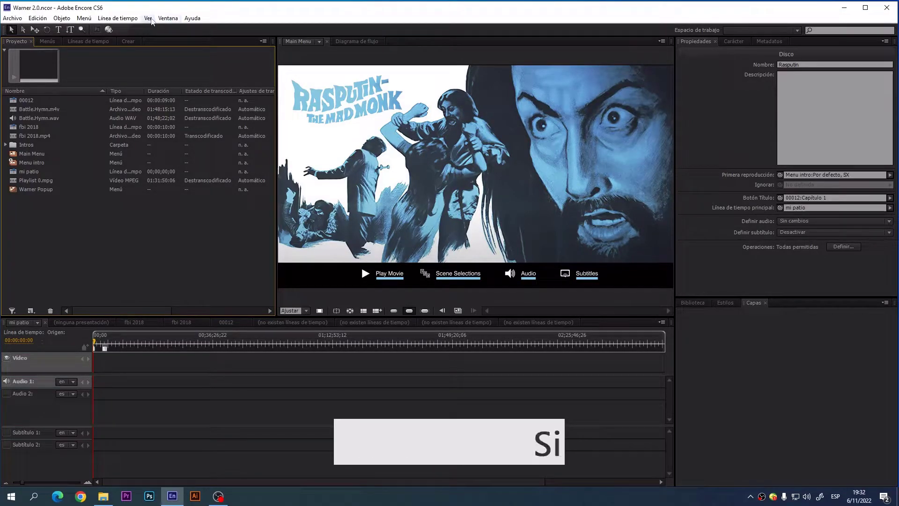
# Reopen the Supervisar monitor to preview the timeline.
pyautogui.click(168, 18)
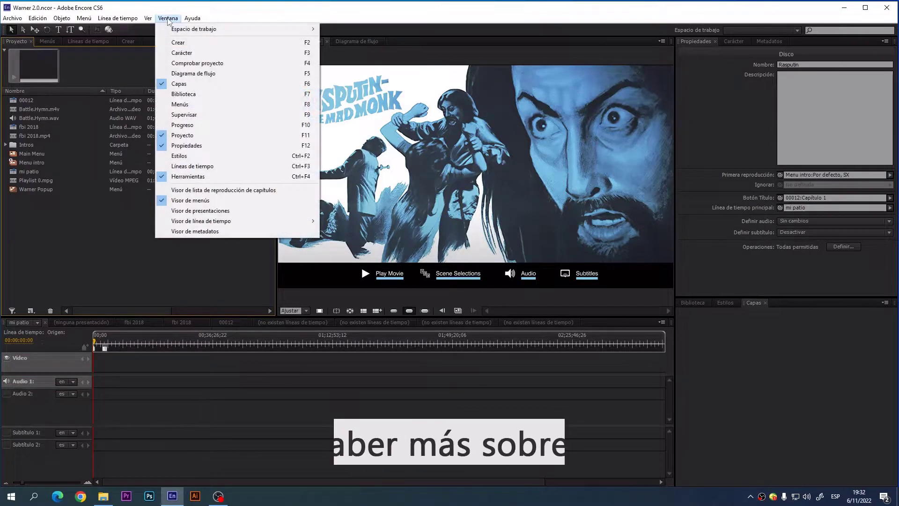
pyautogui.click(191, 114)
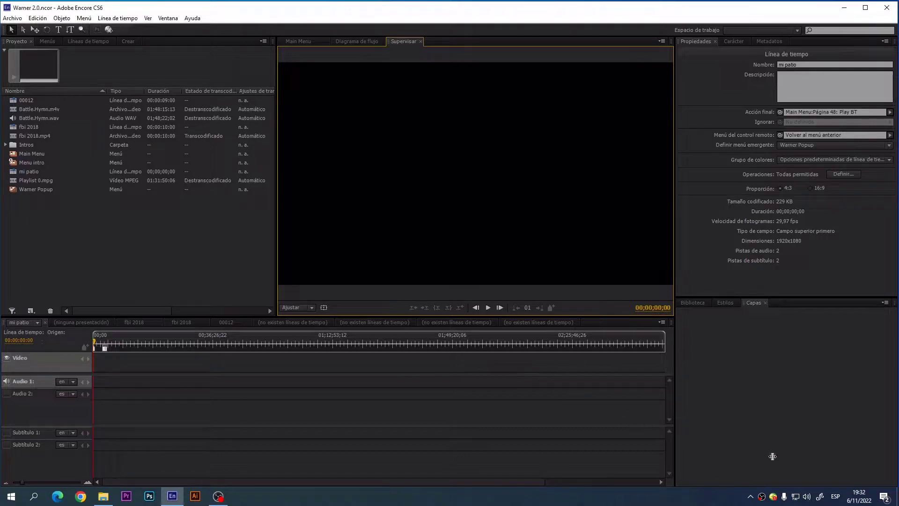
pyautogui.click(119, 249)
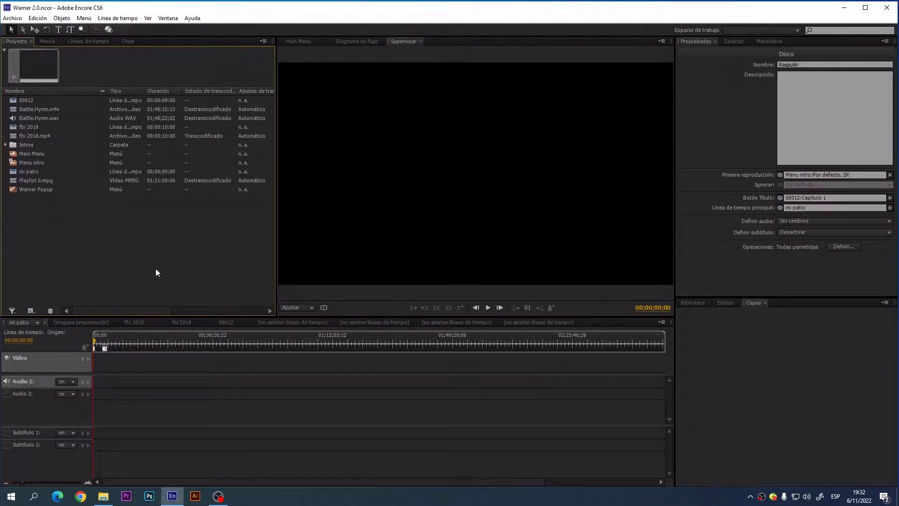
# Place Playlist 0.mpg at the start of the mi patio timeline, on the video and Audio 1 tracks.
pyautogui.rightClick(95, 349)
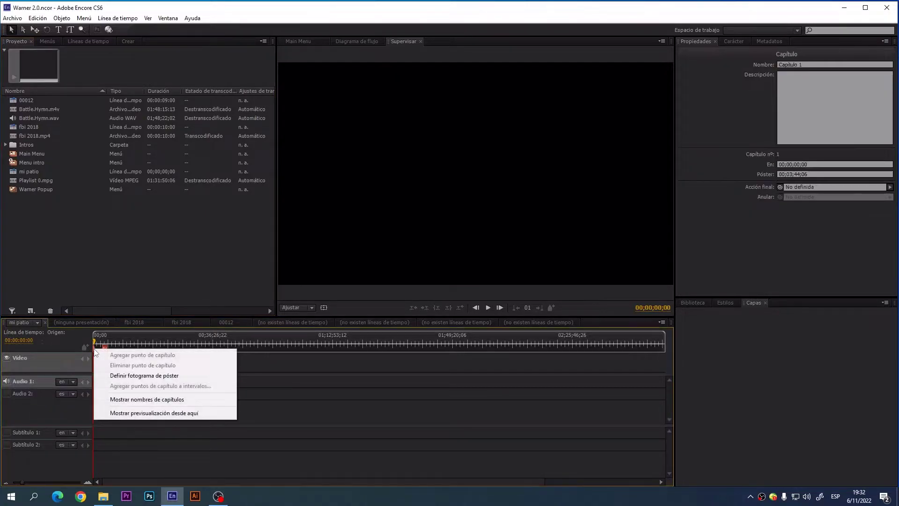
pyautogui.click(150, 259)
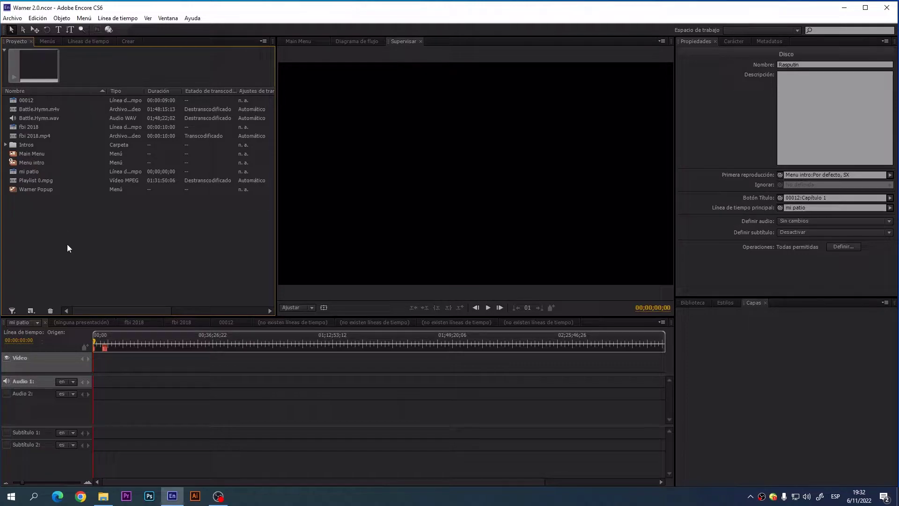
pyautogui.click(30, 172)
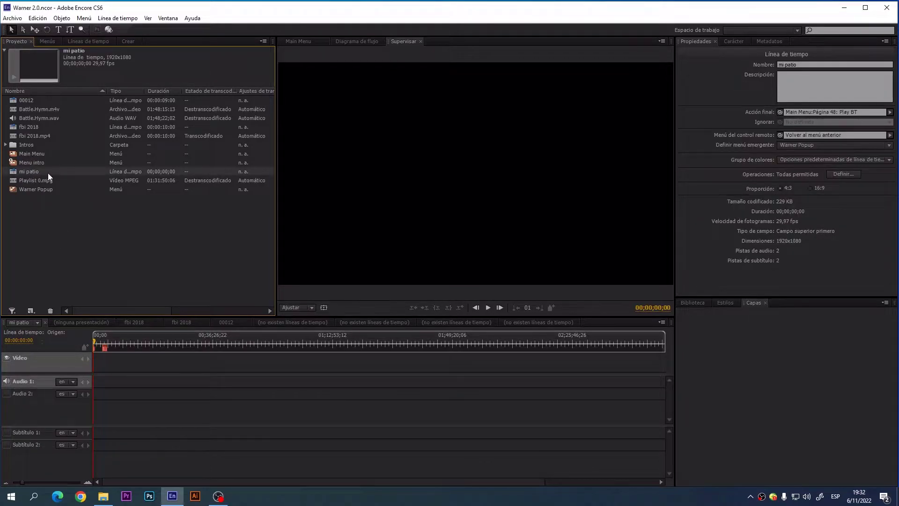
pyautogui.moveTo(30, 171); pyautogui.dragTo(103, 375)
pyautogui.click(36, 182)
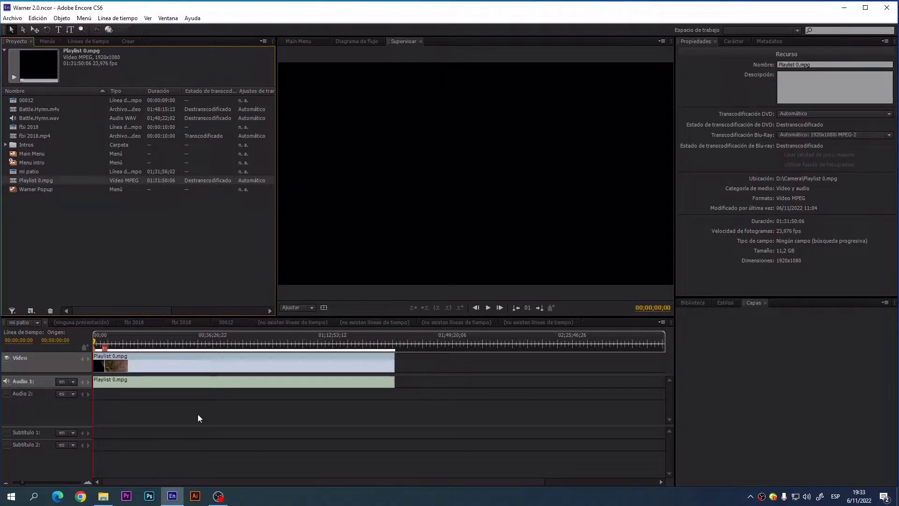
pyautogui.click(73, 290)
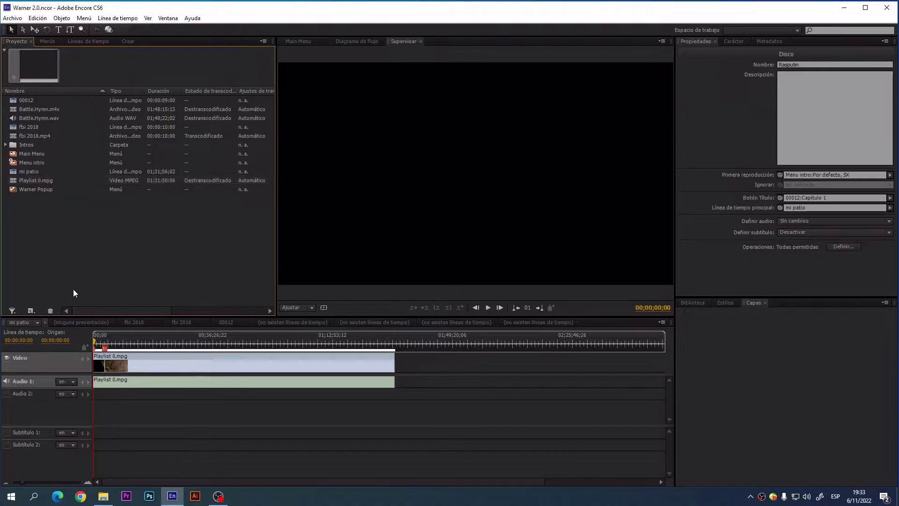
# Start a text-script subtitle import for mi patio's Subtítulo 1 track and browse to the himno de batalla folder on drive D.
pyautogui.click(36, 431)
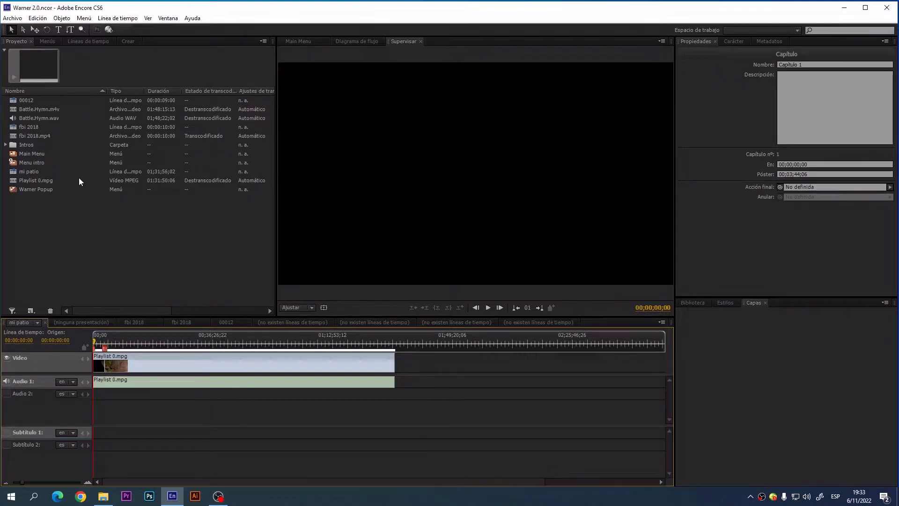
pyautogui.click(29, 171)
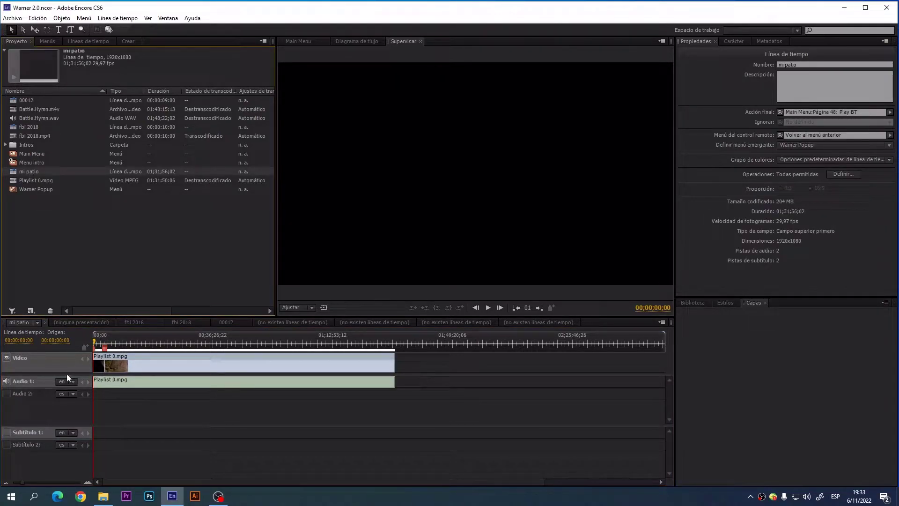
pyautogui.rightClick(35, 433)
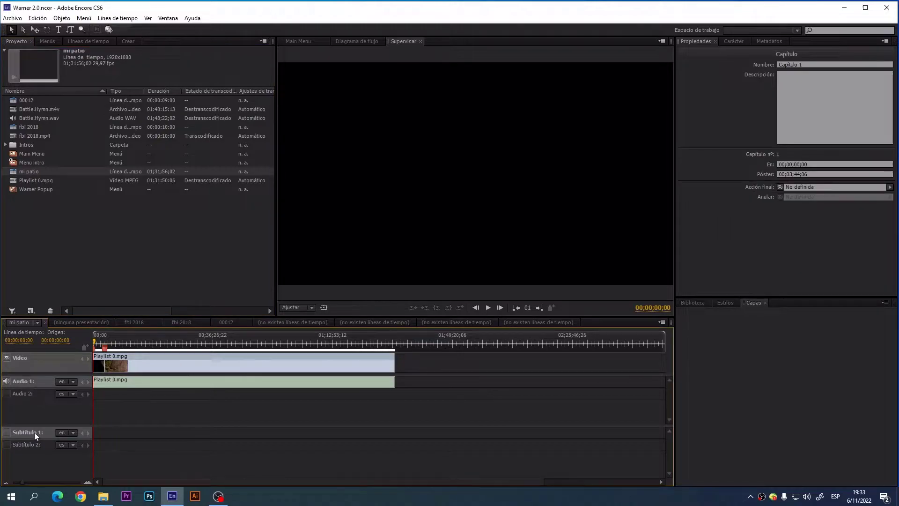
pyautogui.moveTo(168, 391)
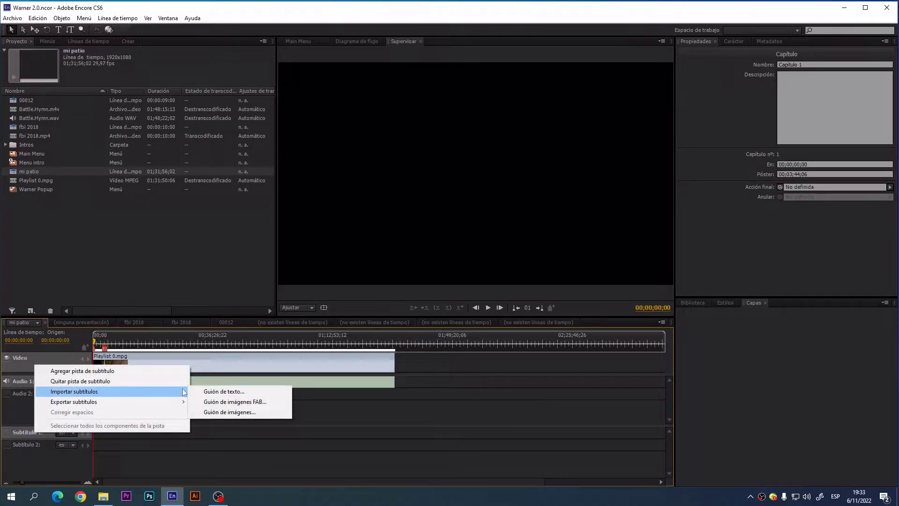
pyautogui.click(233, 391)
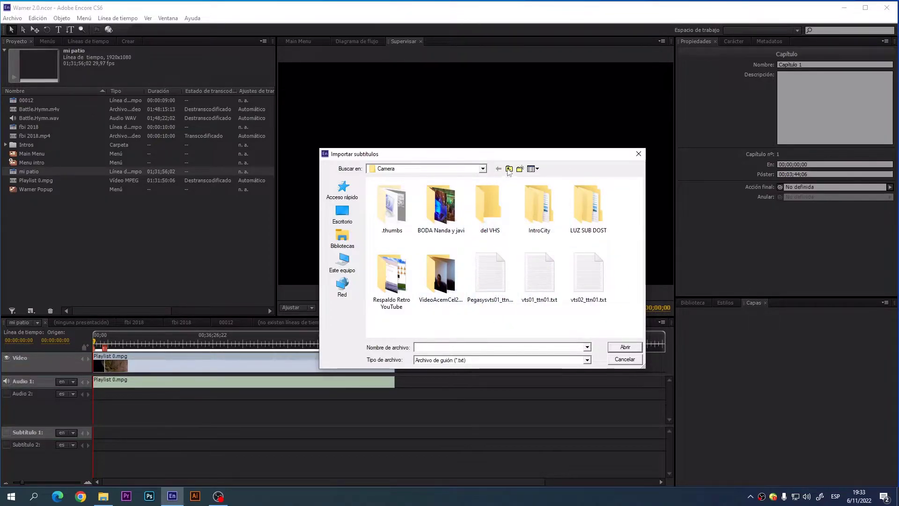
pyautogui.click(482, 168)
pyautogui.click(483, 169)
pyautogui.click(509, 169)
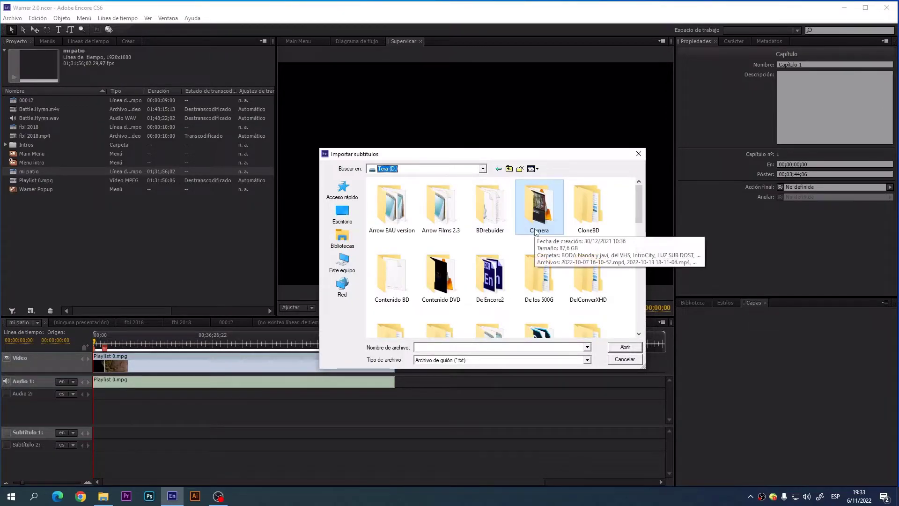
pyautogui.scroll(-5, 513, 286)
pyautogui.scroll(2, 515, 285)
pyautogui.click(605, 280)
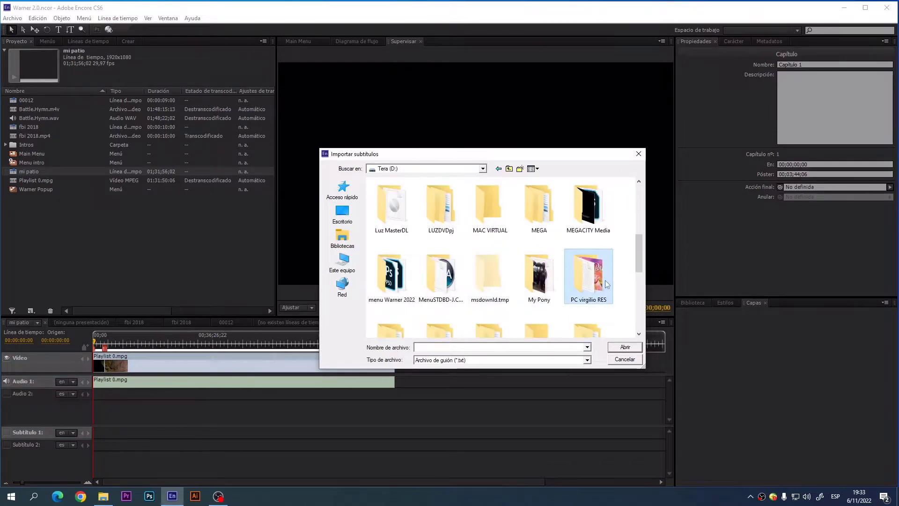
pyautogui.doubleClick(605, 280)
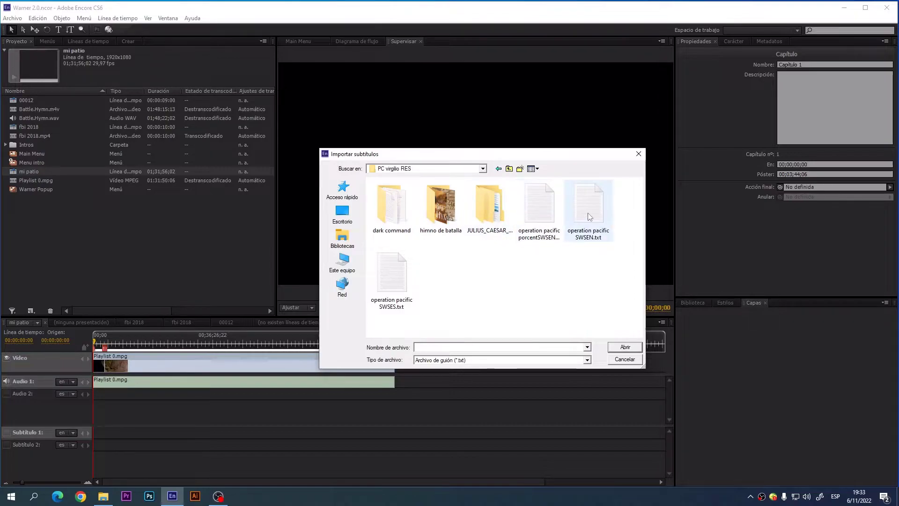
pyautogui.doubleClick(441, 206)
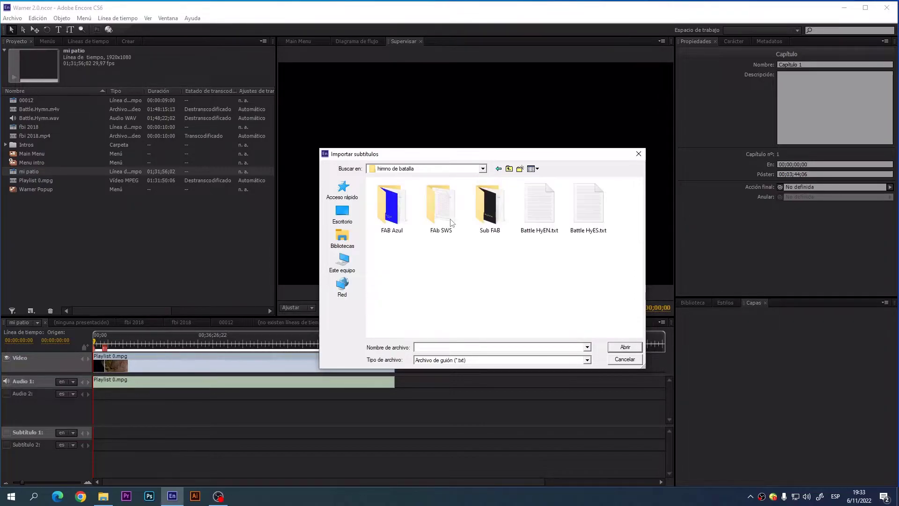
# Import Battle HyEN.txt as English subtitles on track 1 in Arial 24, and reopen the Supervisar monitor.
pyautogui.click(539, 206)
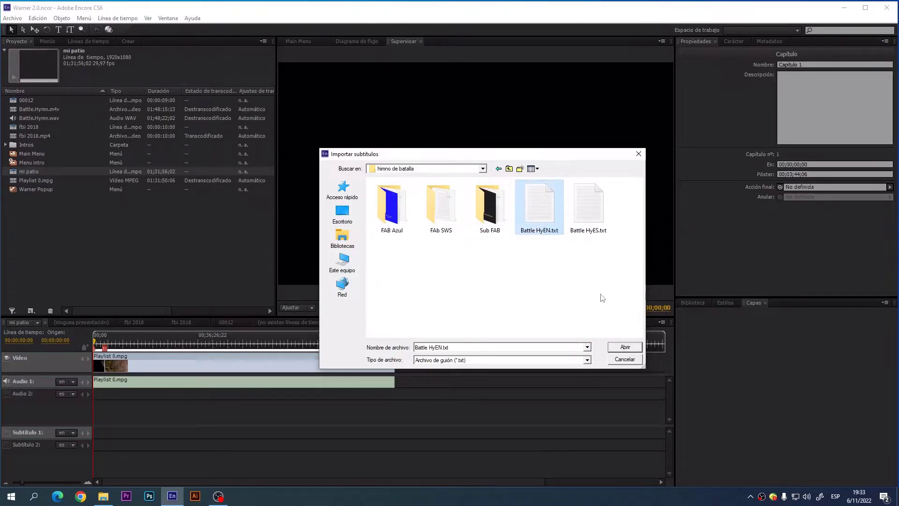
pyautogui.click(625, 347)
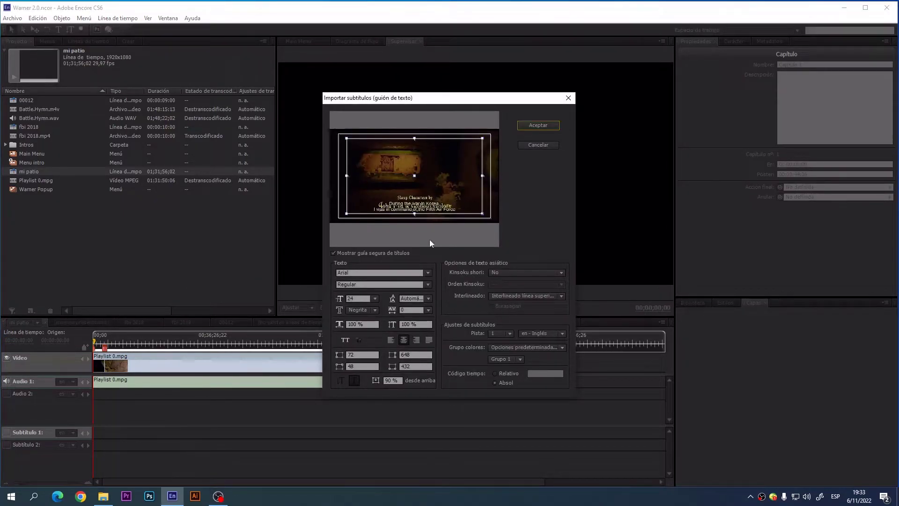
pyautogui.click(540, 126)
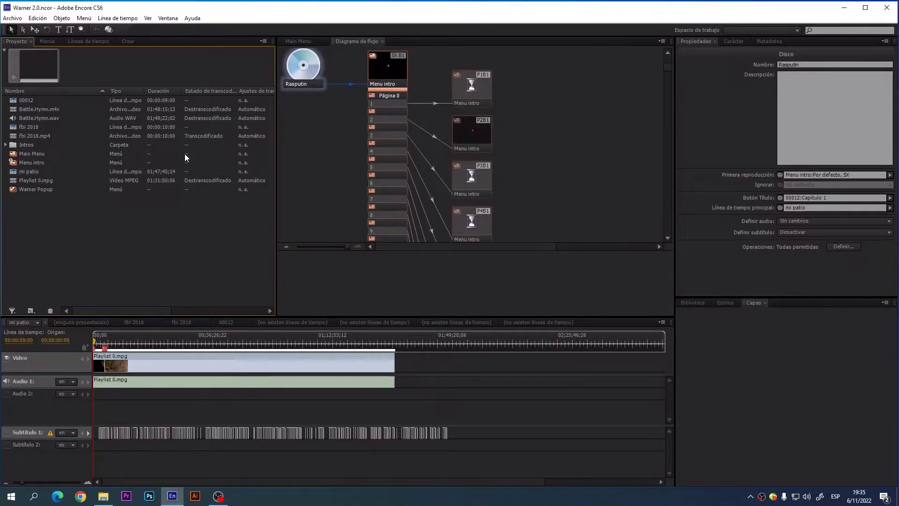
pyautogui.click(160, 19)
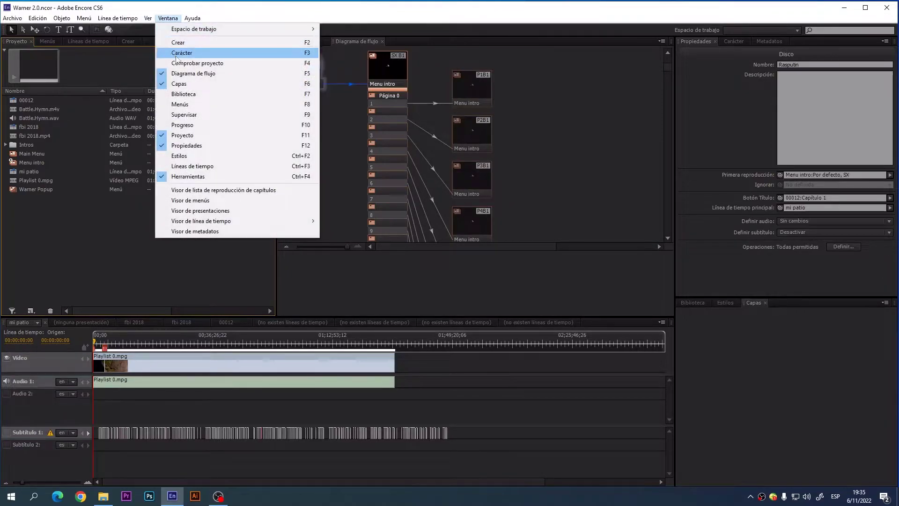
pyautogui.click(198, 115)
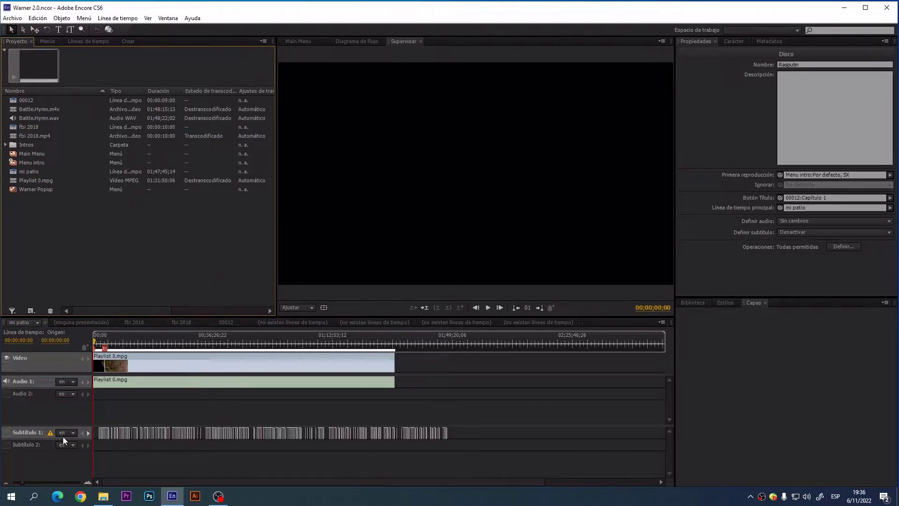
# Delete the Playlist 0.mpg clip from the mi patio timeline and save the project.
pyautogui.click(178, 358)
pyautogui.rightClick(178, 358)
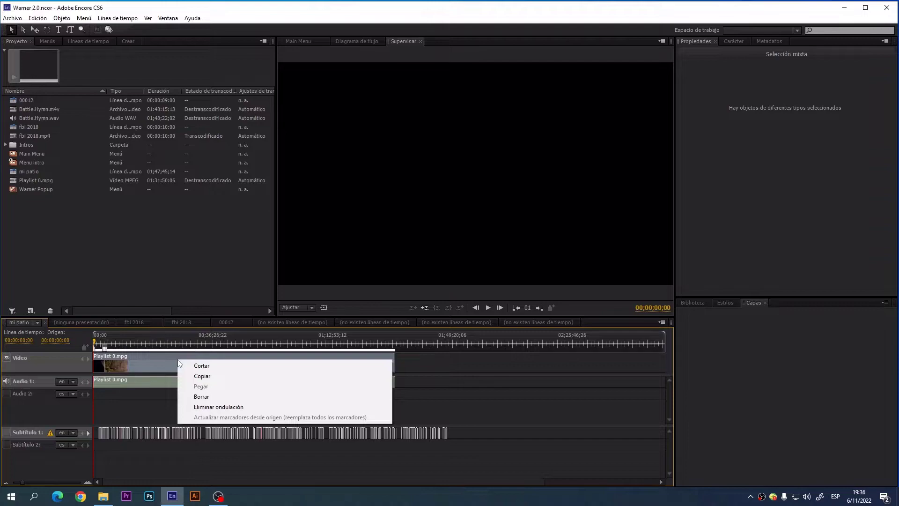
pyautogui.click(207, 396)
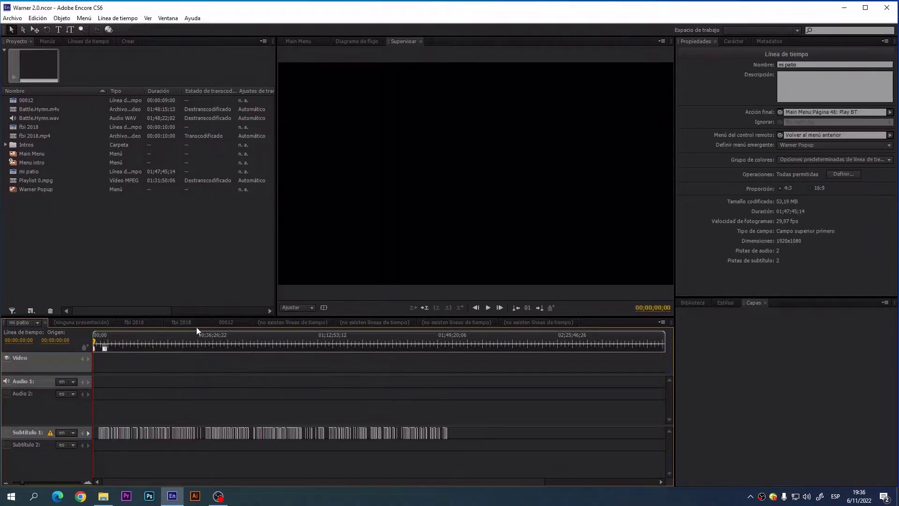
pyautogui.click(137, 255)
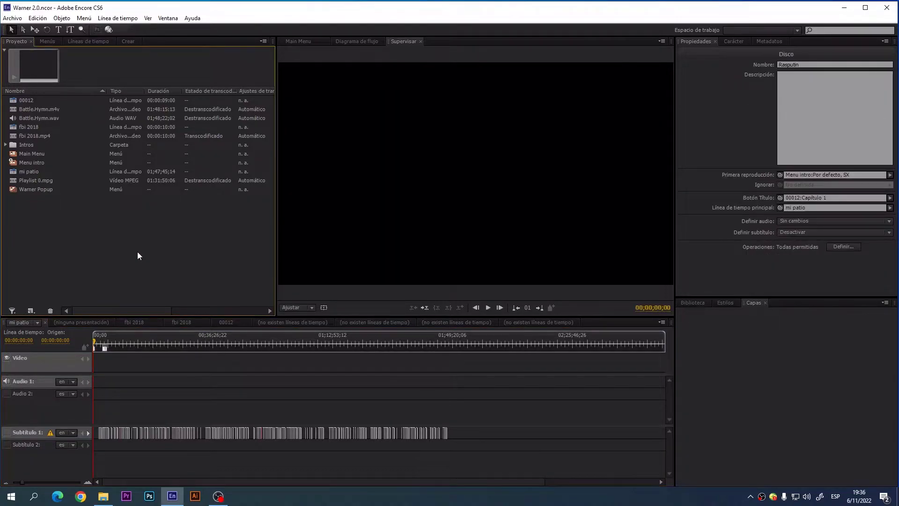
pyautogui.click(44, 110)
pyautogui.click(12, 18)
pyautogui.click(38, 84)
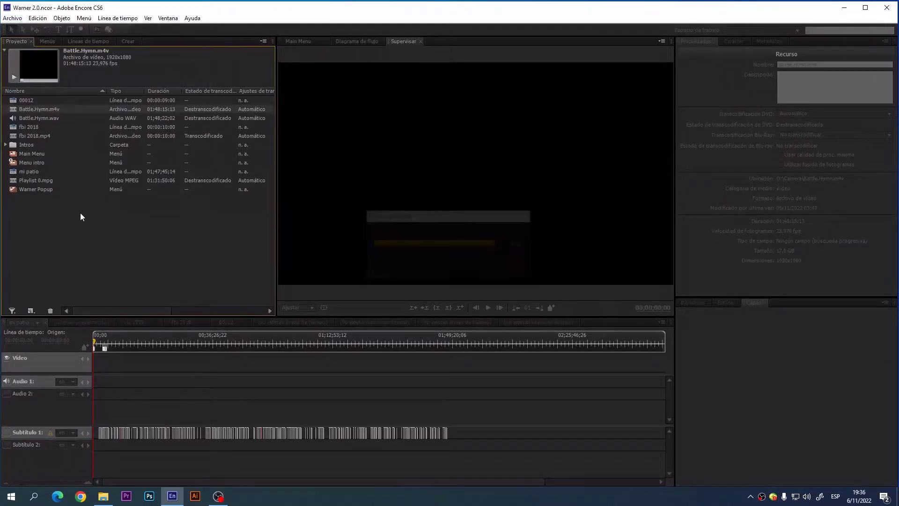
# Place Battle.Hymn.m4v on the video track and Battle.Hymn.wav on Audio 1 at the start of mi patio, and save the project.
pyautogui.moveTo(52, 108); pyautogui.dragTo(99, 371)
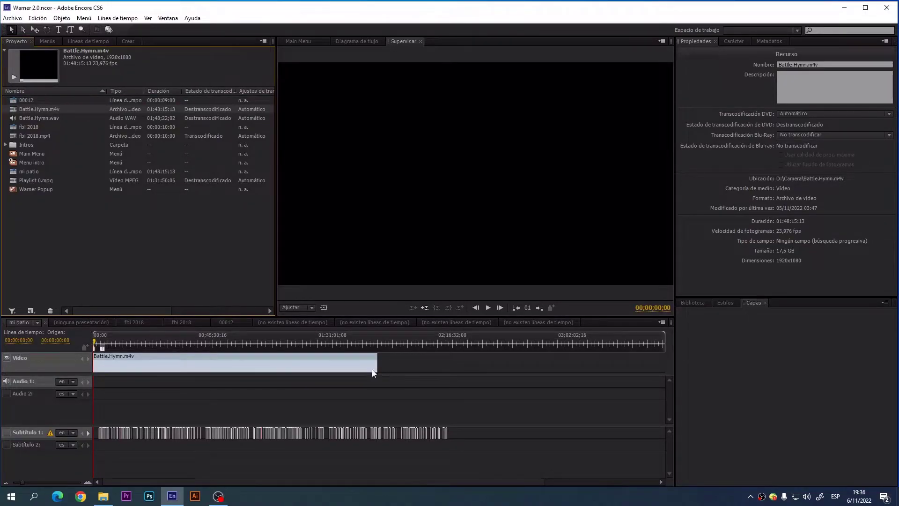
pyautogui.moveTo(40, 118); pyautogui.dragTo(105, 377)
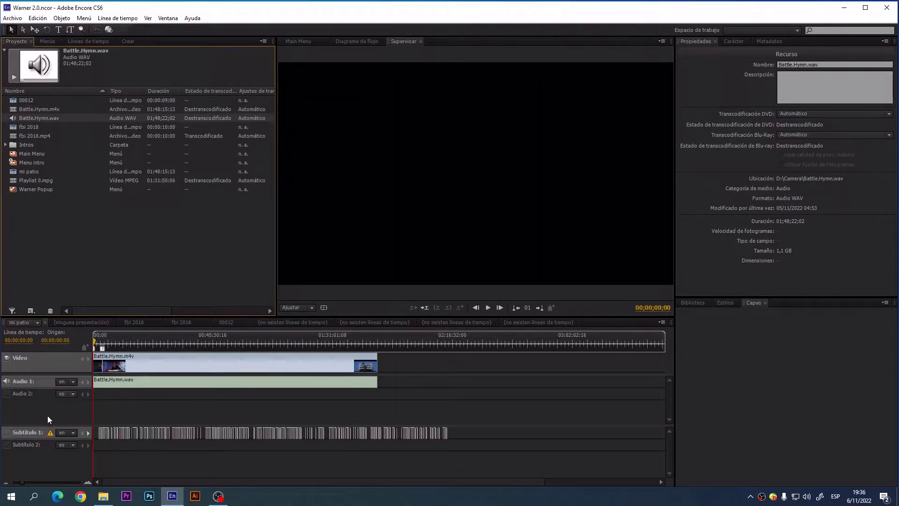
pyautogui.rightClick(20, 432)
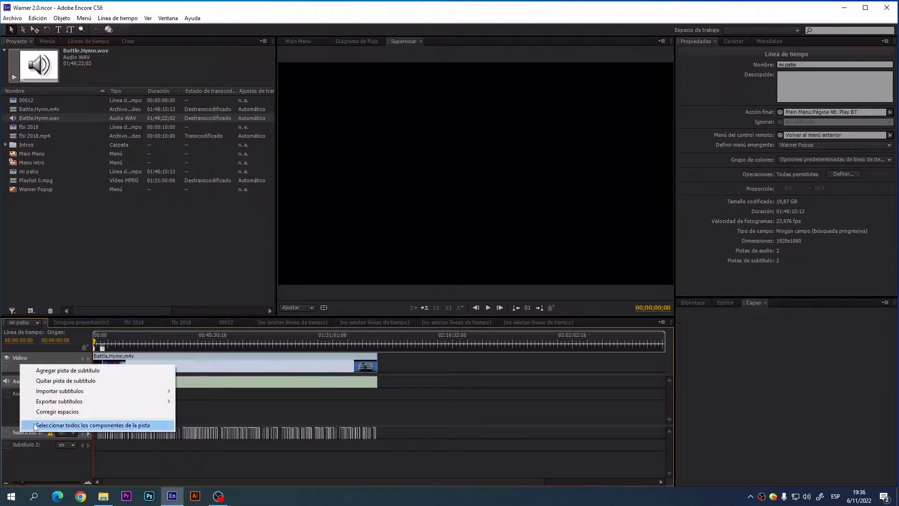
pyautogui.click(24, 50)
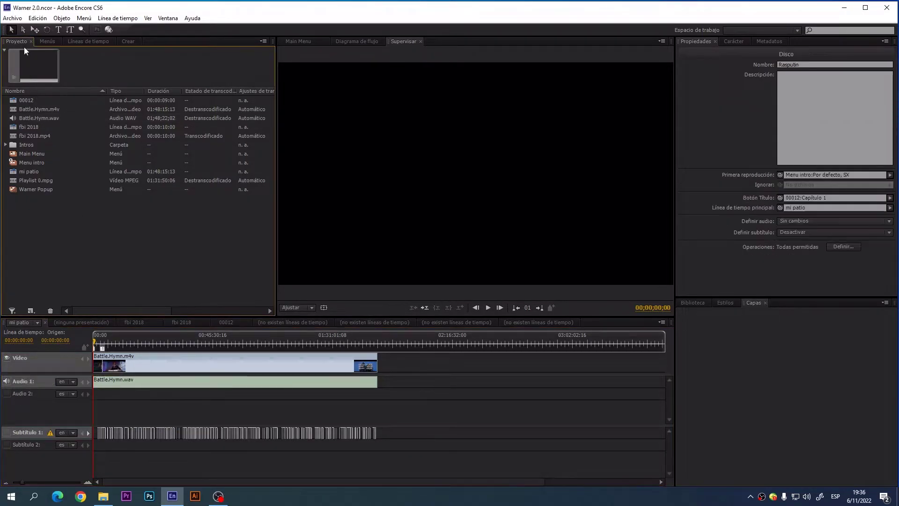
pyautogui.click(12, 18)
pyautogui.click(28, 80)
# Apply Corregir espacios to the Subtítulo 1 track to fix its subtitle gaps, and reopen the Supervisar monitor.
pyautogui.rightClick(22, 431)
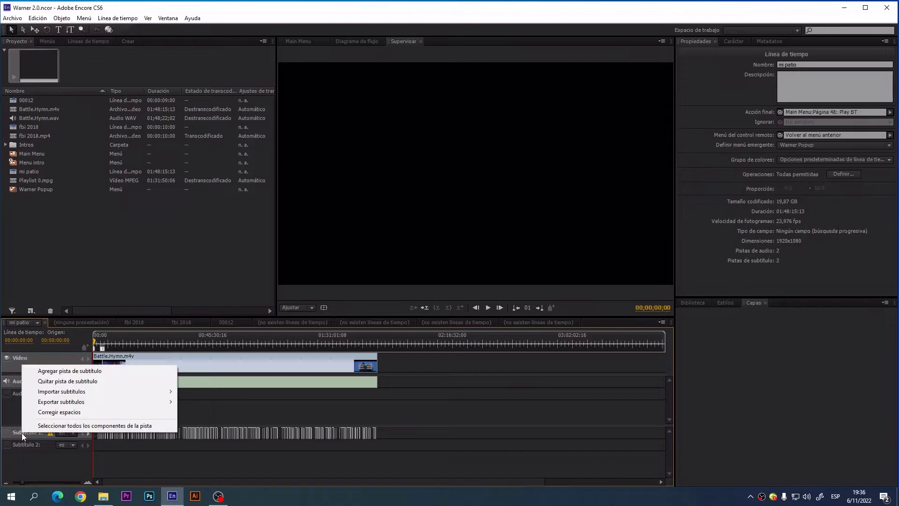
pyautogui.click(52, 410)
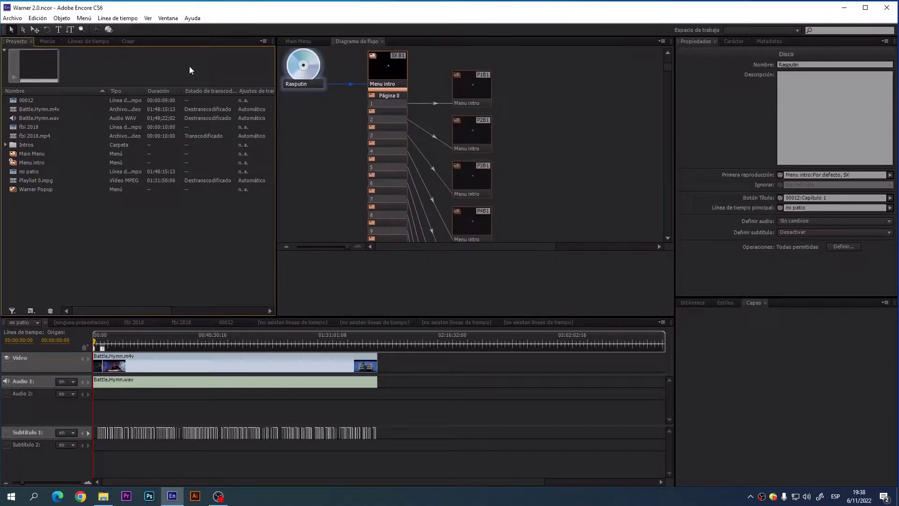
pyautogui.click(160, 19)
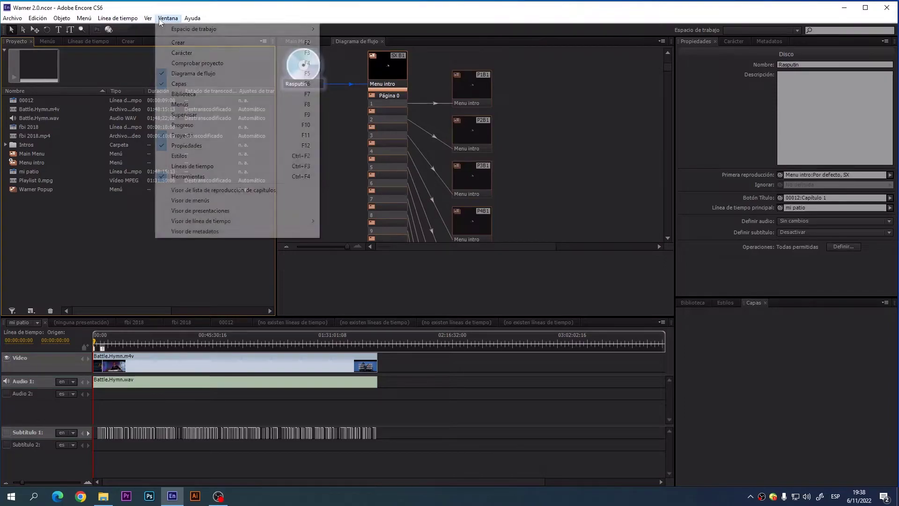
pyautogui.click(193, 115)
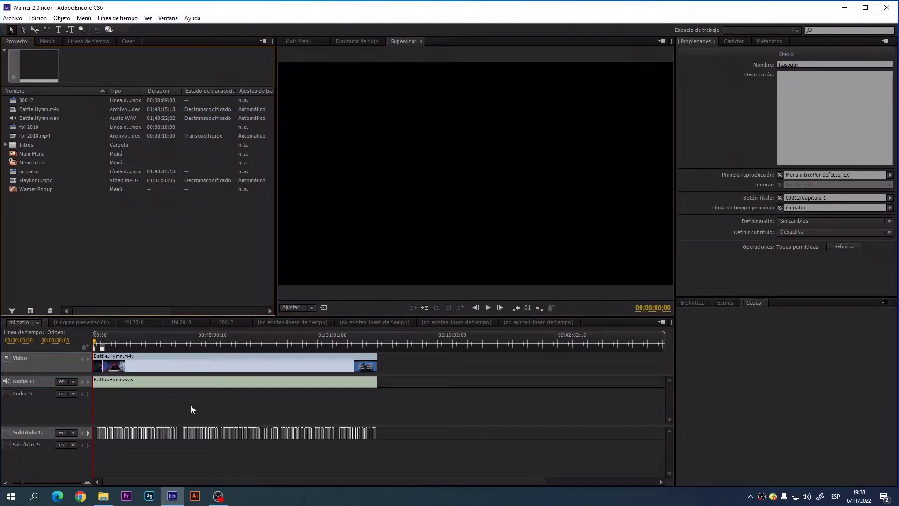
# Delete Playlist 0.mpg from the project and check the mi patio timeline's properties.
pyautogui.click(33, 181)
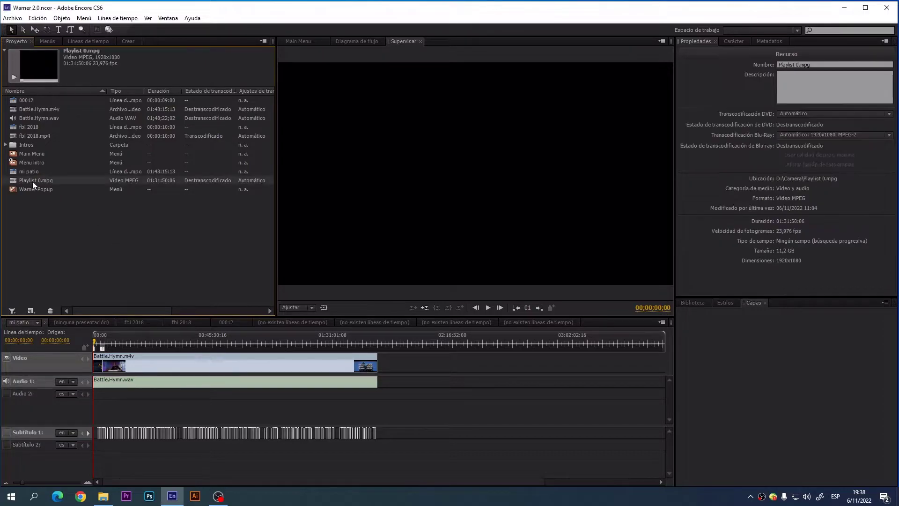
pyautogui.click(51, 311)
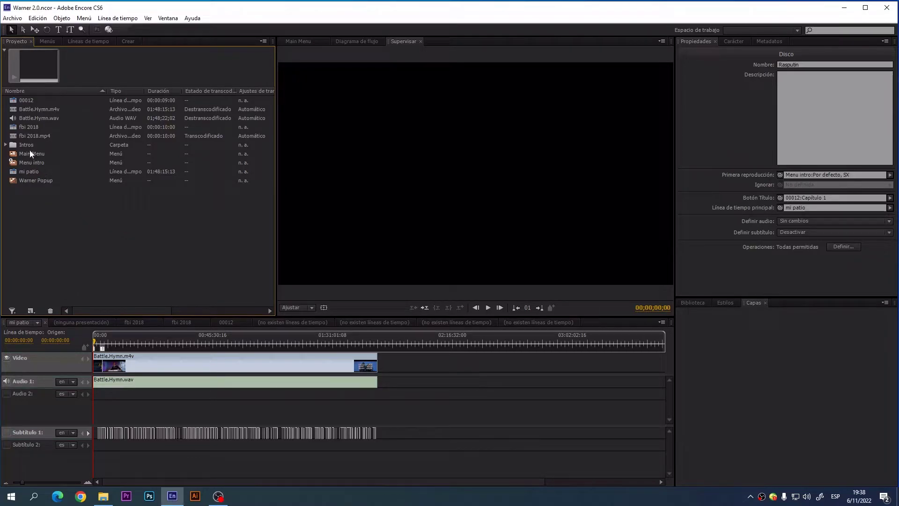
pyautogui.click(25, 171)
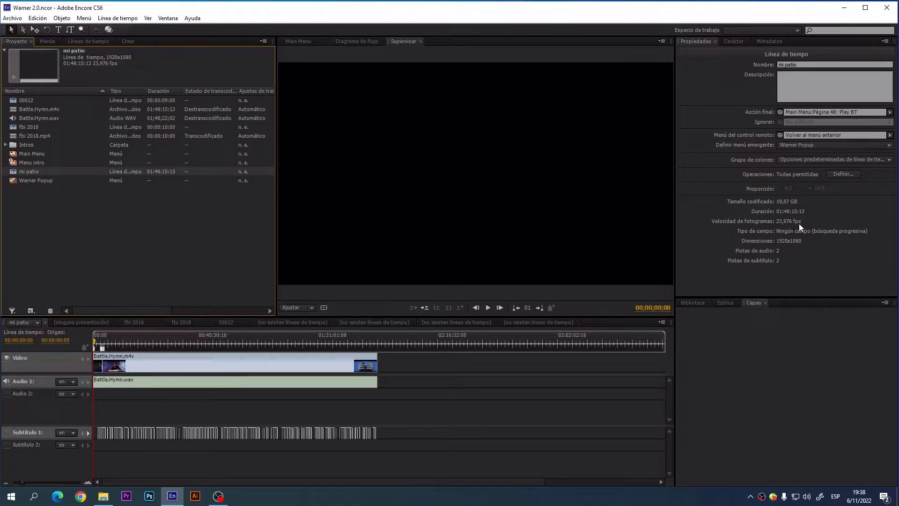
pyautogui.click(111, 262)
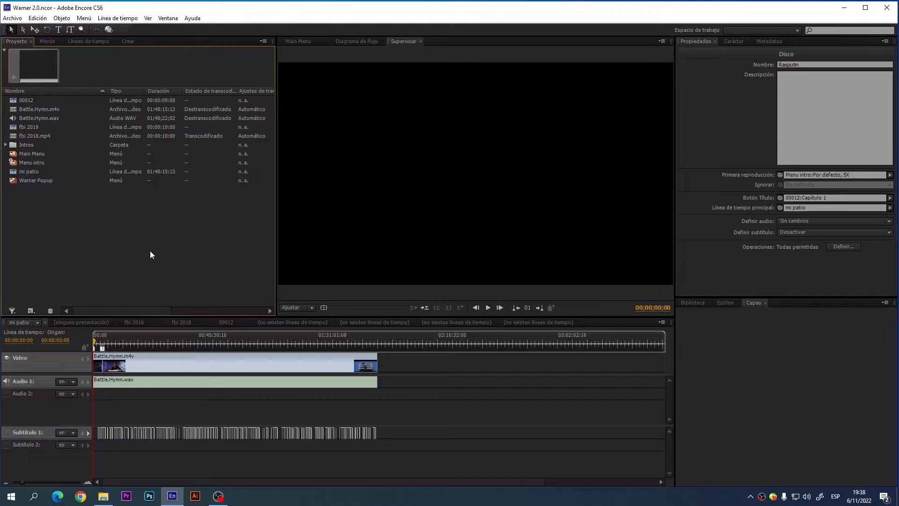
# Add chapter points to the mi patio timeline at intervals of 00:09:59:18, removing the existing chapter points.
pyautogui.rightClick(229, 343)
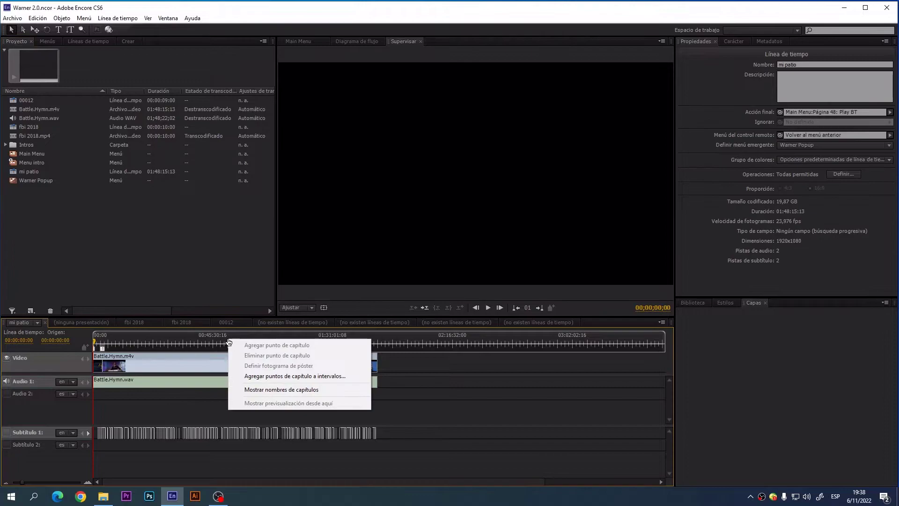
pyautogui.click(262, 376)
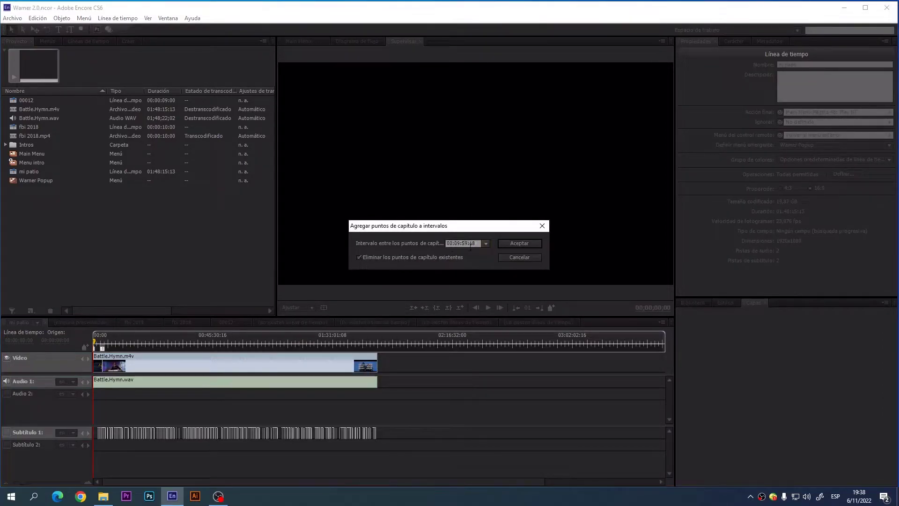
pyautogui.click(506, 241)
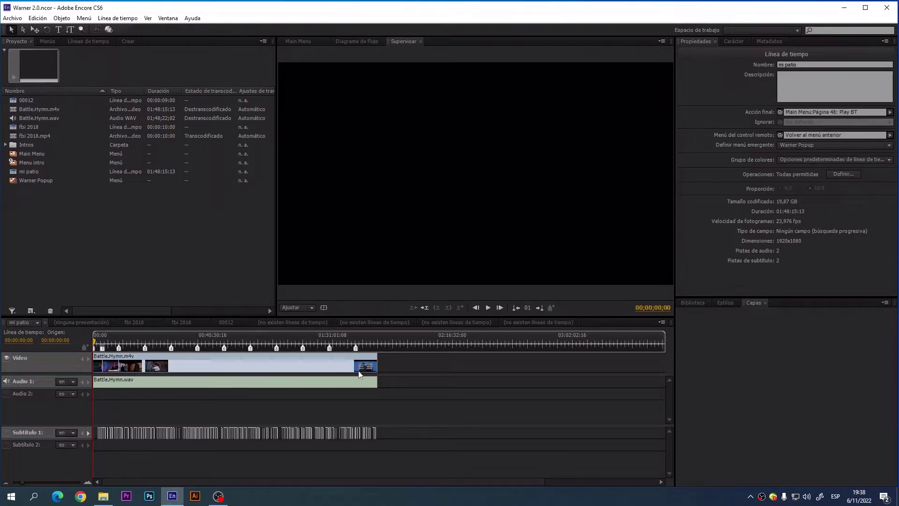
# Save the Warner 2.0.ncor project with the new chapter points.
pyautogui.click(151, 245)
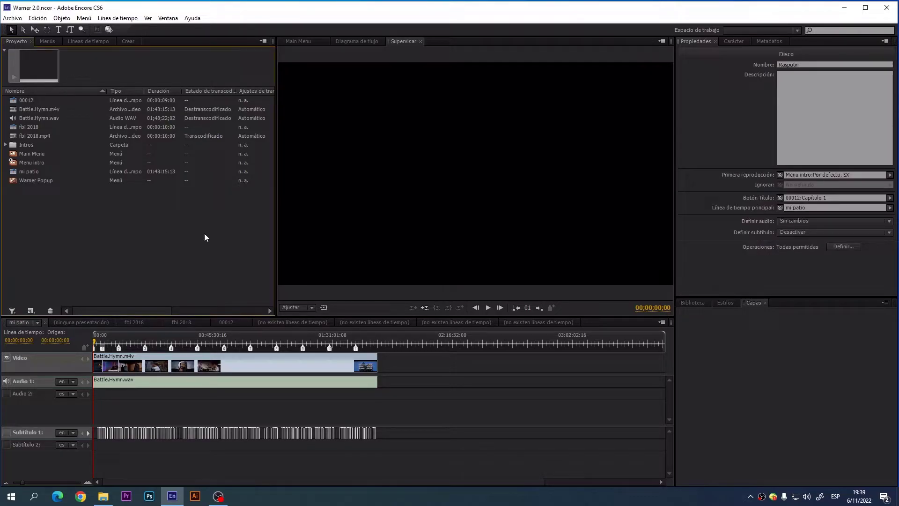
pyautogui.click(12, 17)
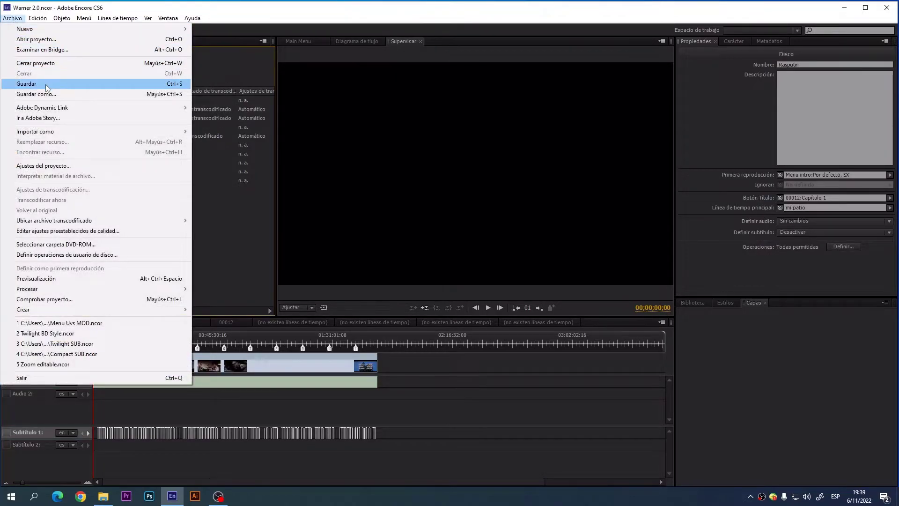
pyautogui.click(26, 83)
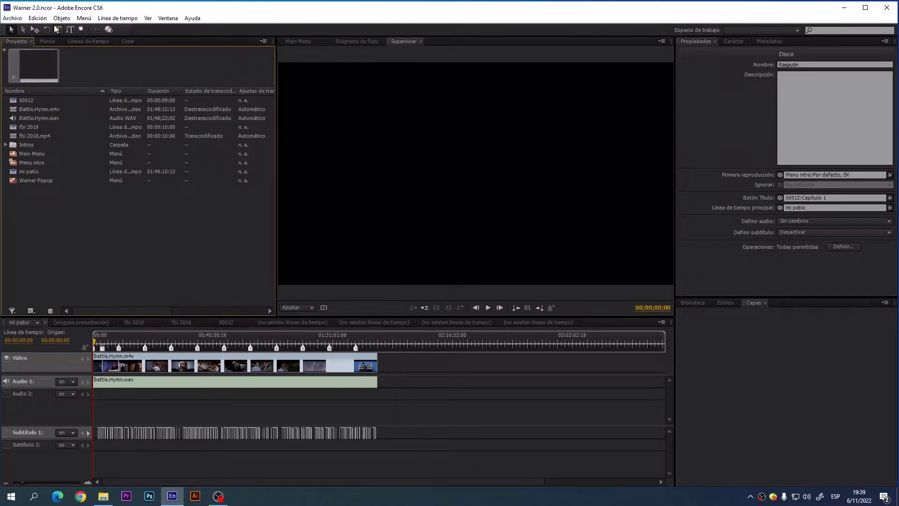
# Open the Medios preferences, go through their settings and close the dialog.
pyautogui.click(37, 17)
pyautogui.moveTo(138, 213)
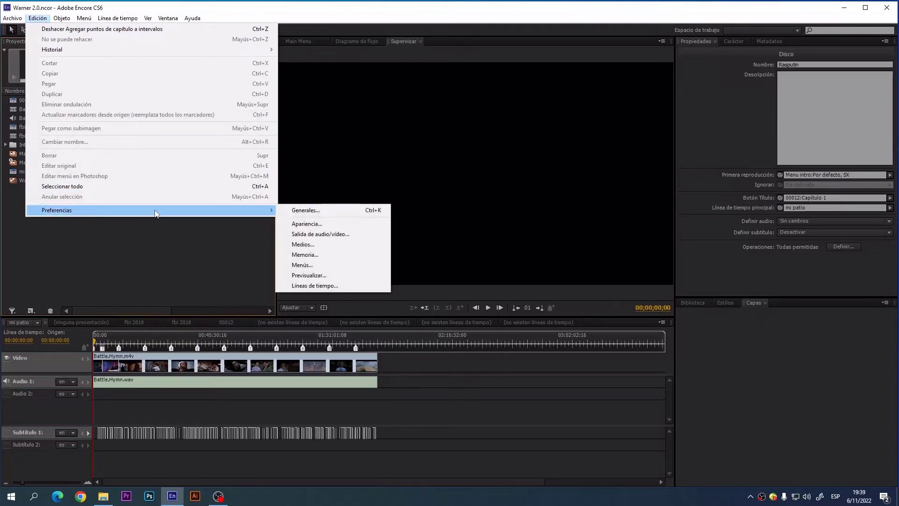
pyautogui.click(309, 244)
pyautogui.click(566, 257)
pyautogui.click(552, 354)
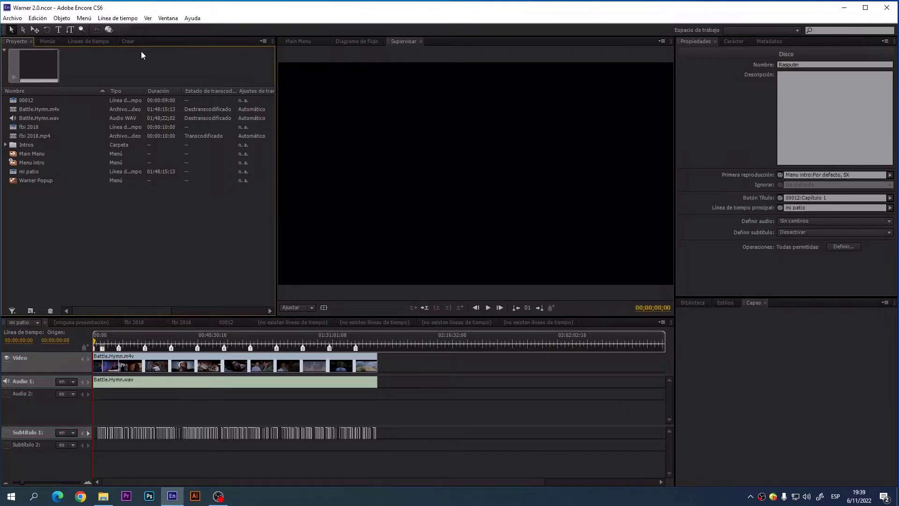
# Rename the disc Rasputin2 and build the Blu-ray folder in D:\De Encore2, ignoring the project check problems.
pyautogui.click(804, 65)
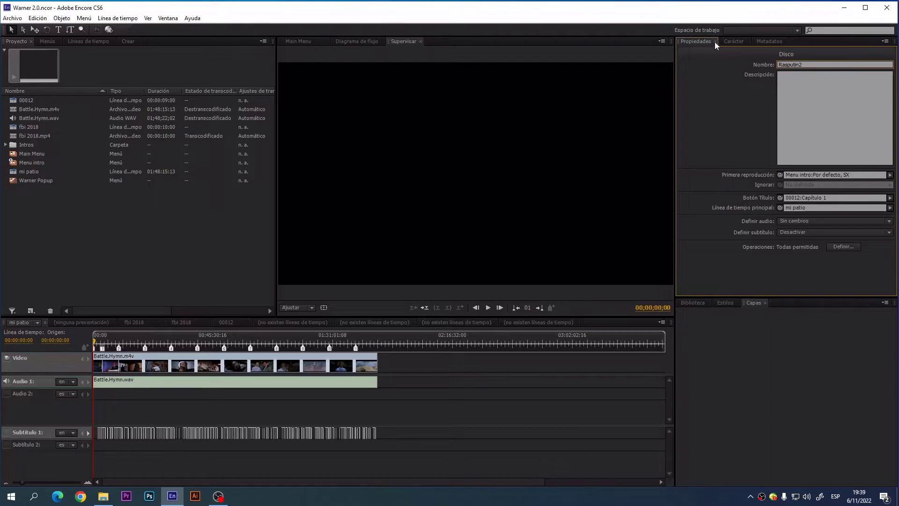
pyautogui.click(132, 41)
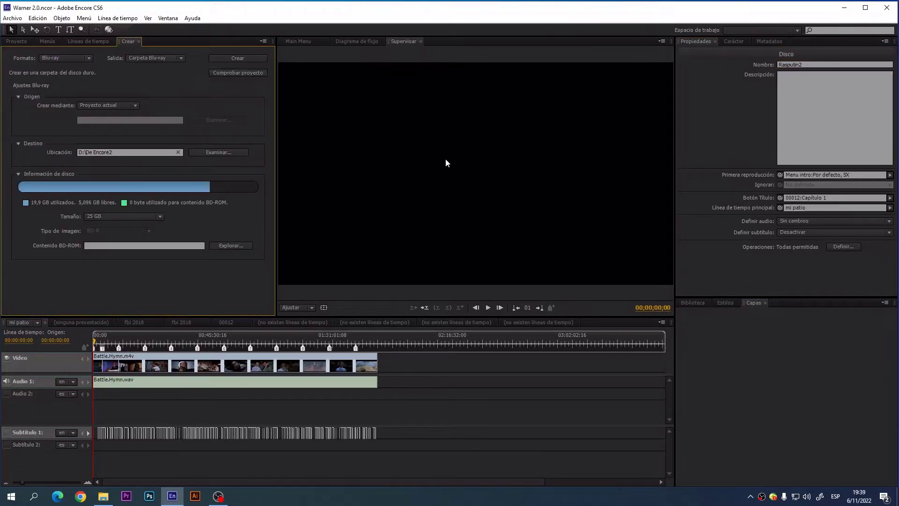
pyautogui.click(238, 58)
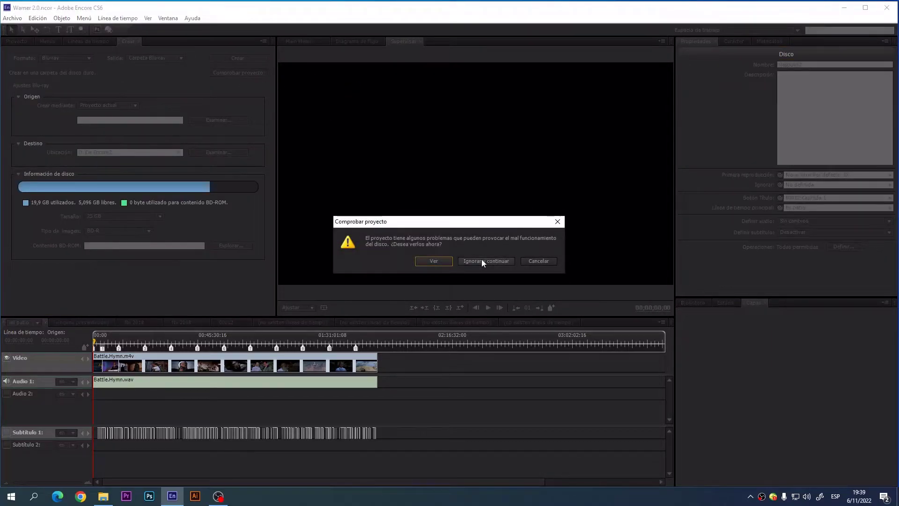
pyautogui.click(483, 261)
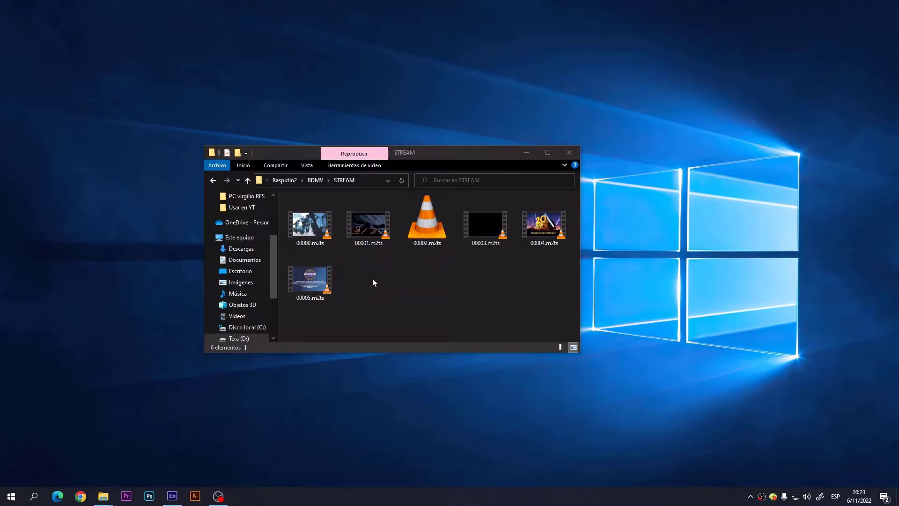
# Play 00001.m2ts from the Rasputin2 STREAM folder in VLC with subtitle track Pista 1 enabled and adjust the volume.
pyautogui.doubleClick(370, 230)
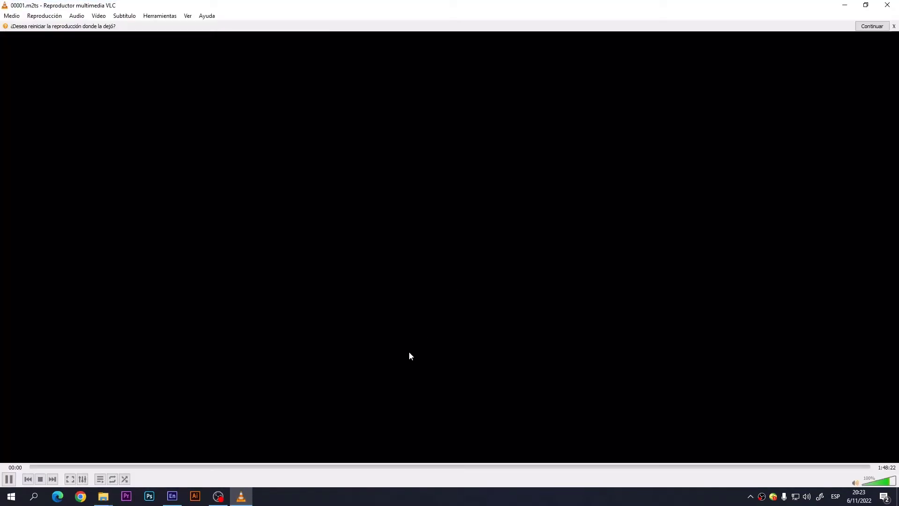
pyautogui.moveTo(879, 486); pyautogui.dragTo(871, 486)
pyautogui.rightClick(372, 291)
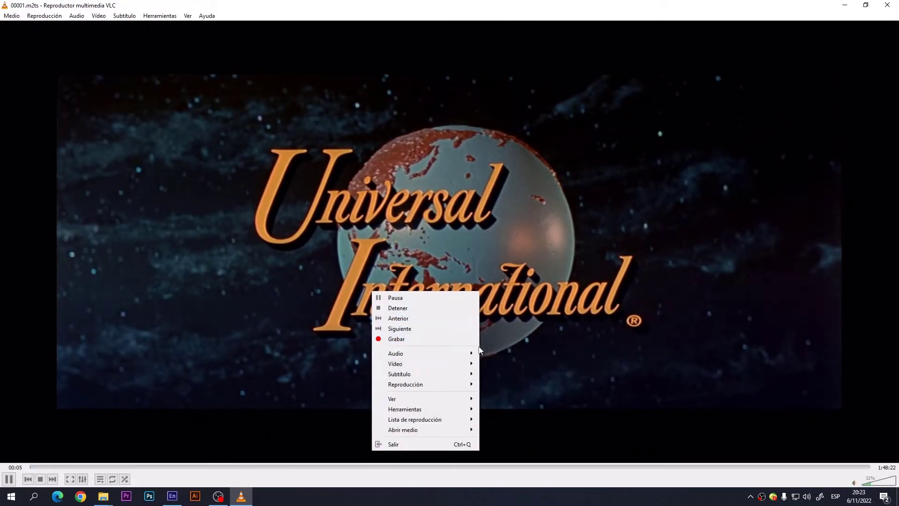
pyautogui.moveTo(464, 374)
pyautogui.moveTo(558, 385)
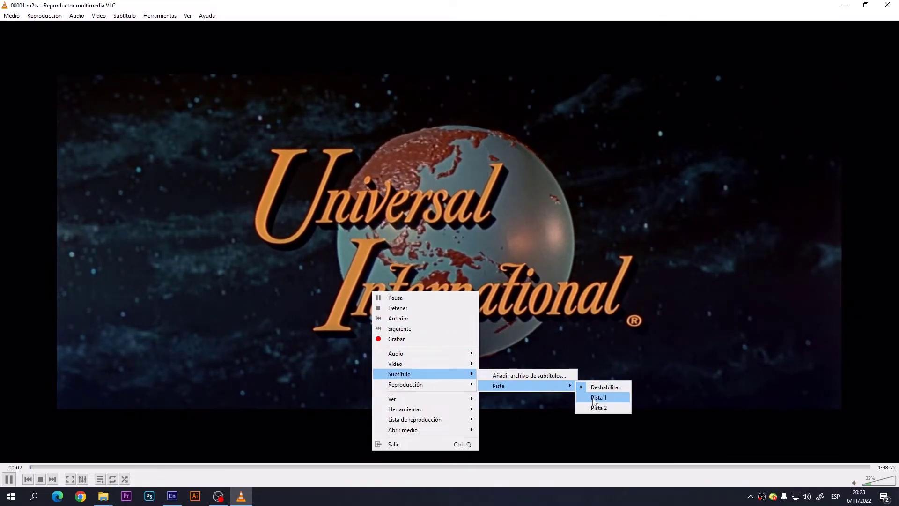
pyautogui.click(594, 399)
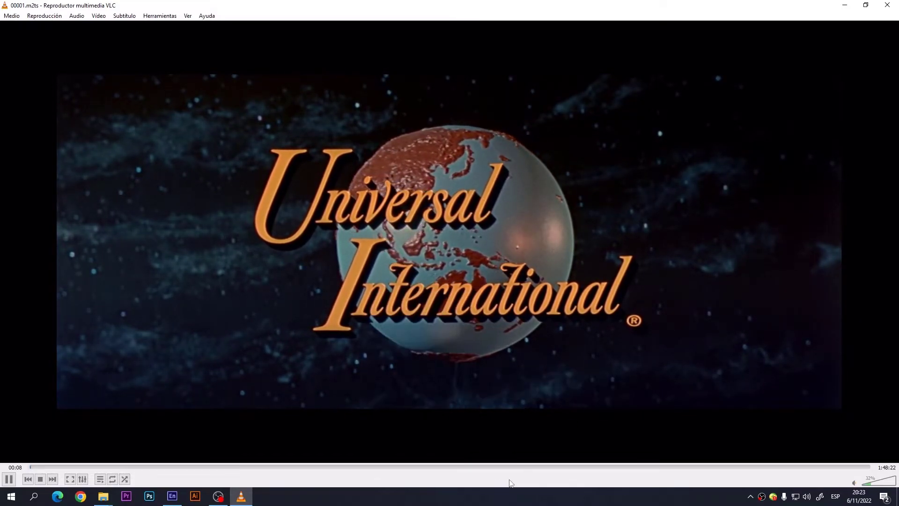
pyautogui.click(878, 481)
# Check the subtitles and sound of 00001.m2ts at several points, around 21:40, 50:16 and 1:03:00.
pyautogui.click(197, 466)
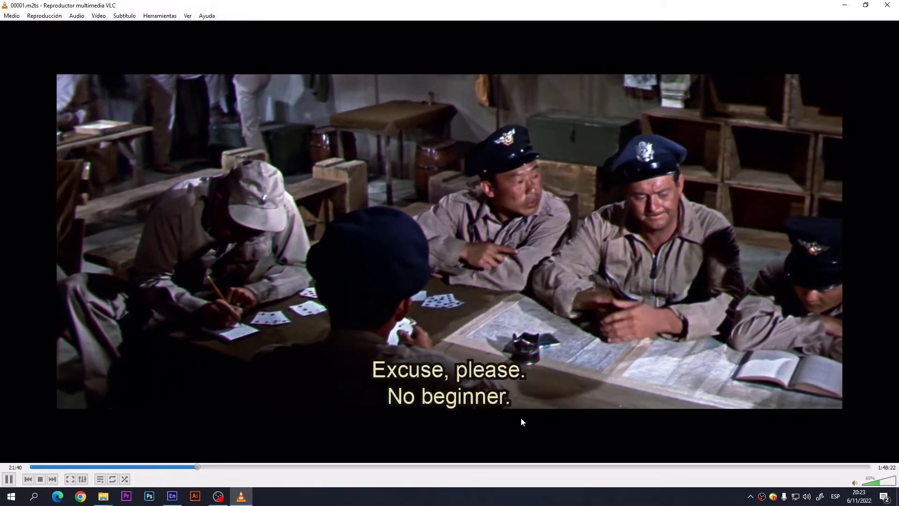
pyautogui.click(890, 481)
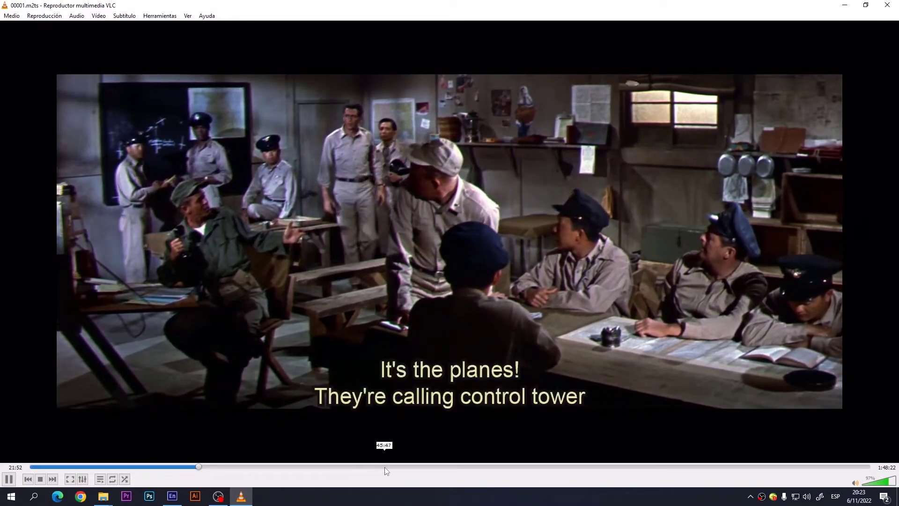
pyautogui.click(428, 467)
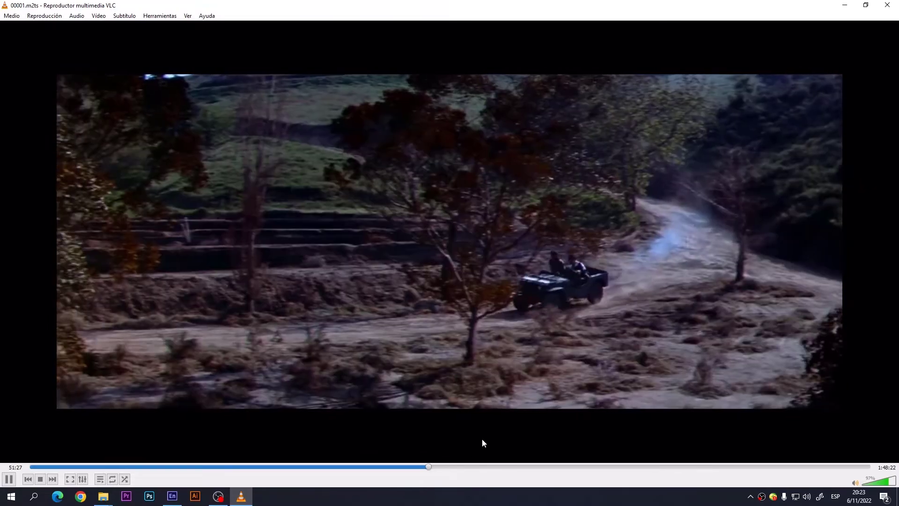
pyautogui.click(418, 467)
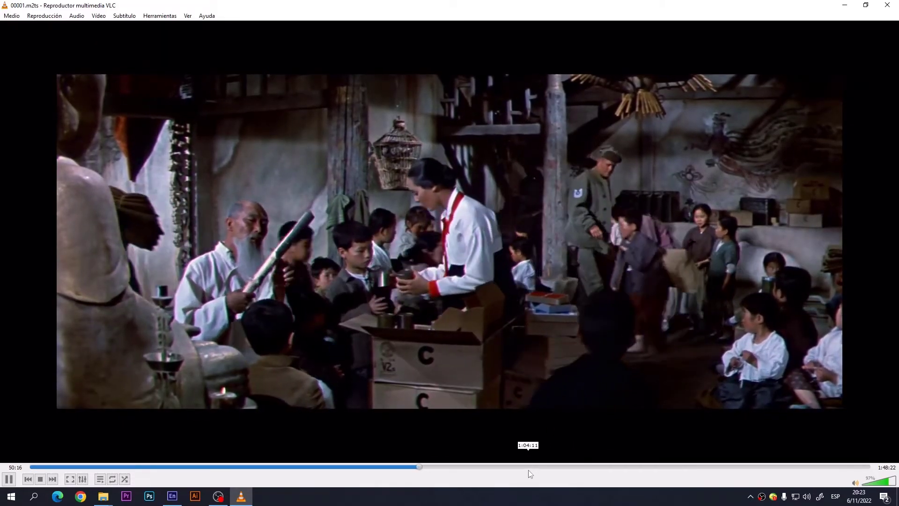
pyautogui.click(527, 467)
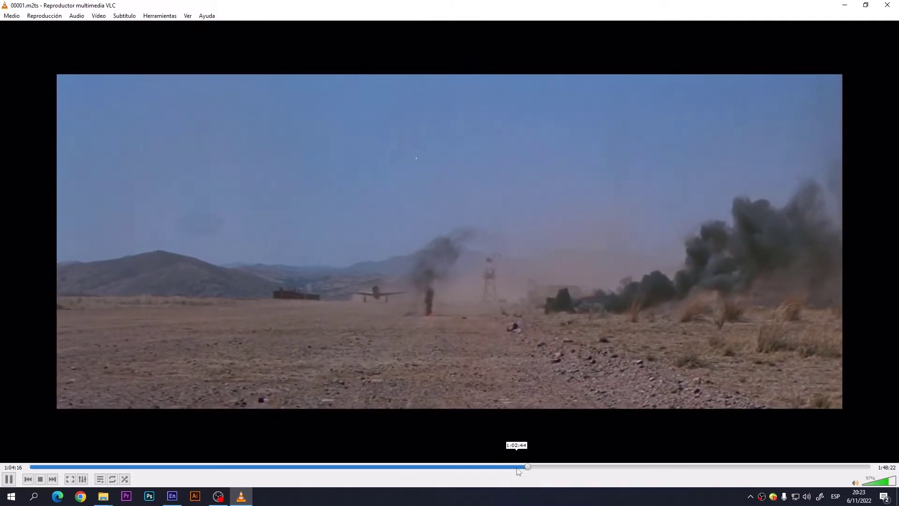
pyautogui.click(517, 467)
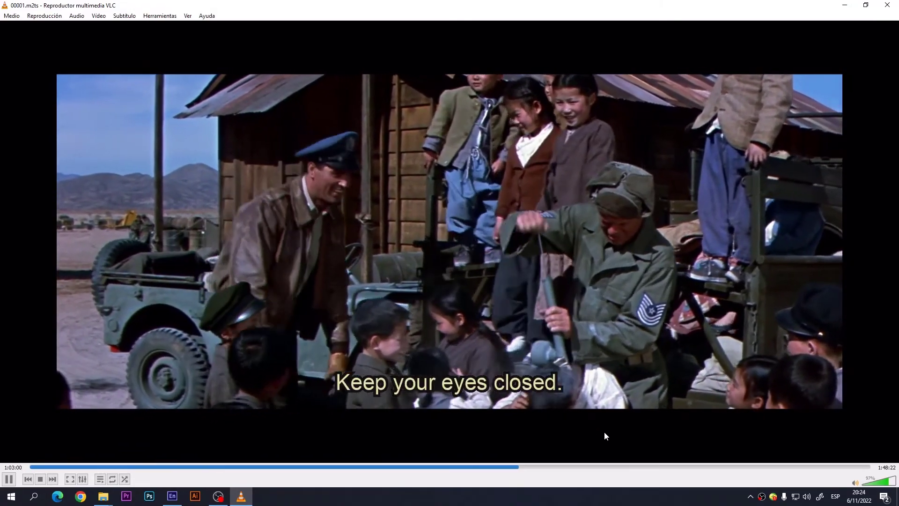
# Finish viewing 00001.m2ts, and close VLC and the STREAM folder window.
pyautogui.doubleClick(564, 207)
pyautogui.doubleClick(740, 173)
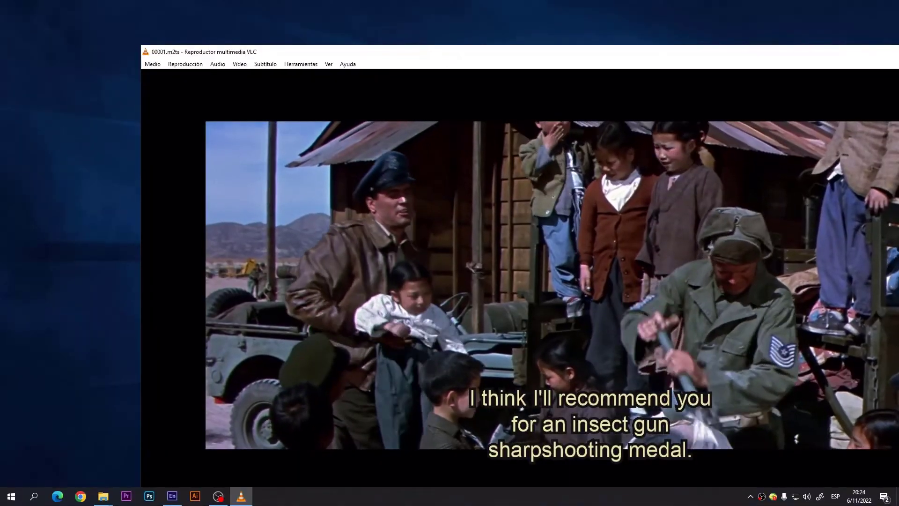
pyautogui.moveTo(684, 61); pyautogui.dragTo(502, 44)
pyautogui.click(839, 33)
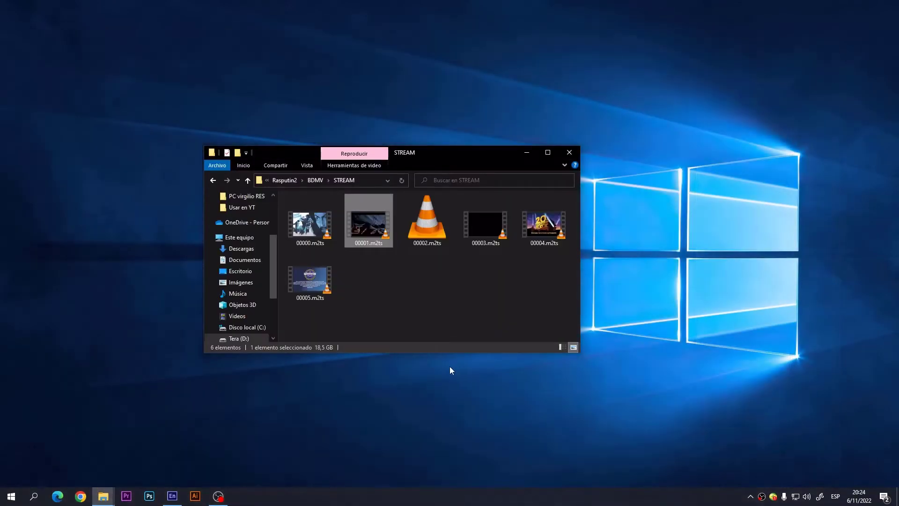
pyautogui.click(569, 153)
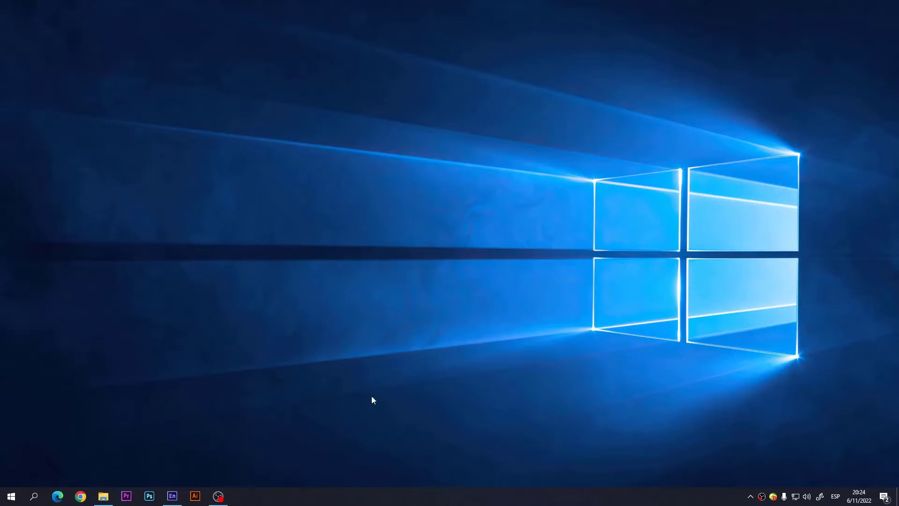
# Switch back to Adobe Encore, show the project's assets and save the project.
pyautogui.click(172, 495)
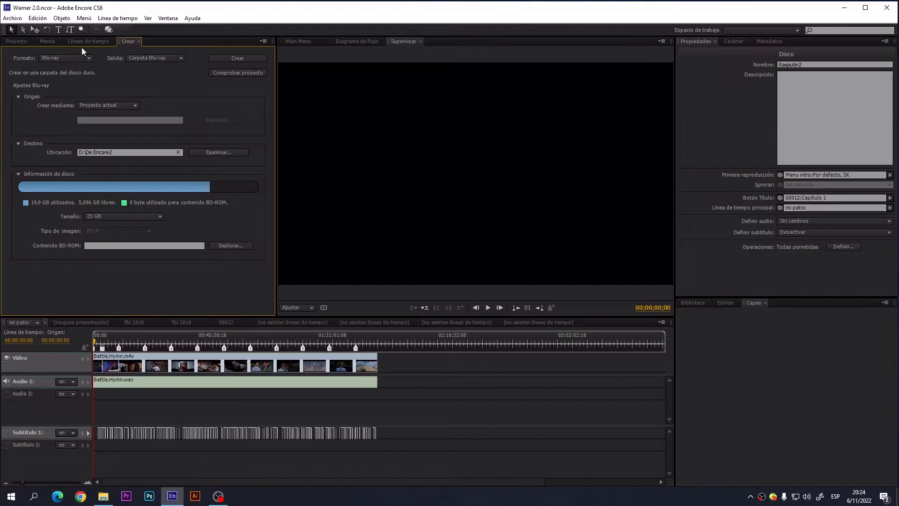
pyautogui.click(21, 42)
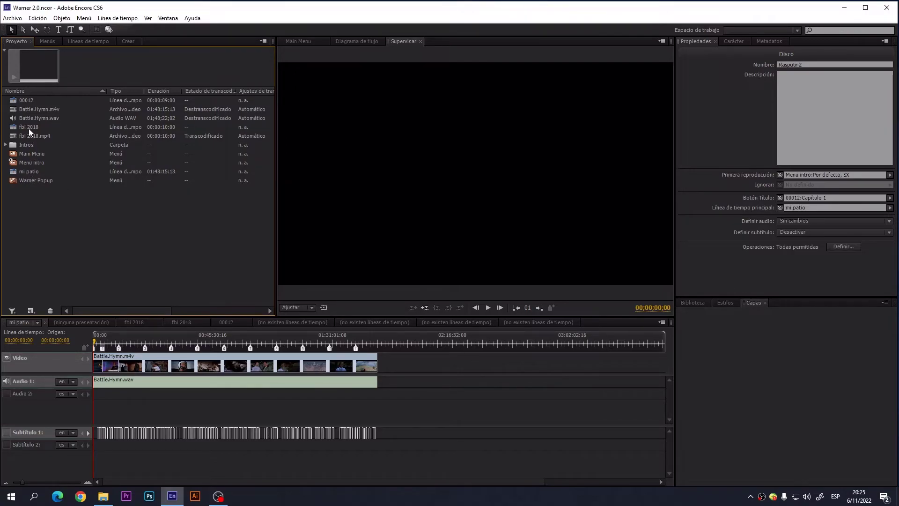
pyautogui.click(12, 17)
pyautogui.click(33, 83)
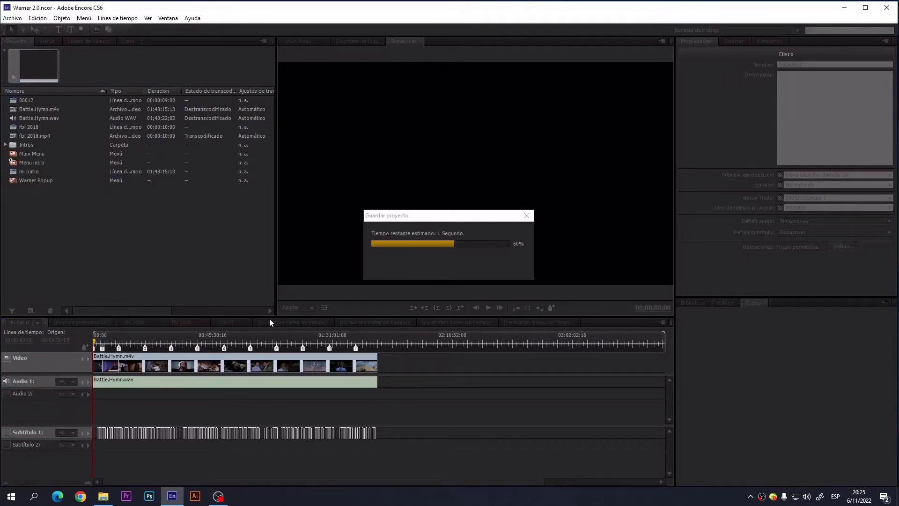
# Delete the Battle.Hymn.m4v and Battle.Hymn.wav clips from the mi patio timeline and check the timeline's properties.
pyautogui.click(32, 172)
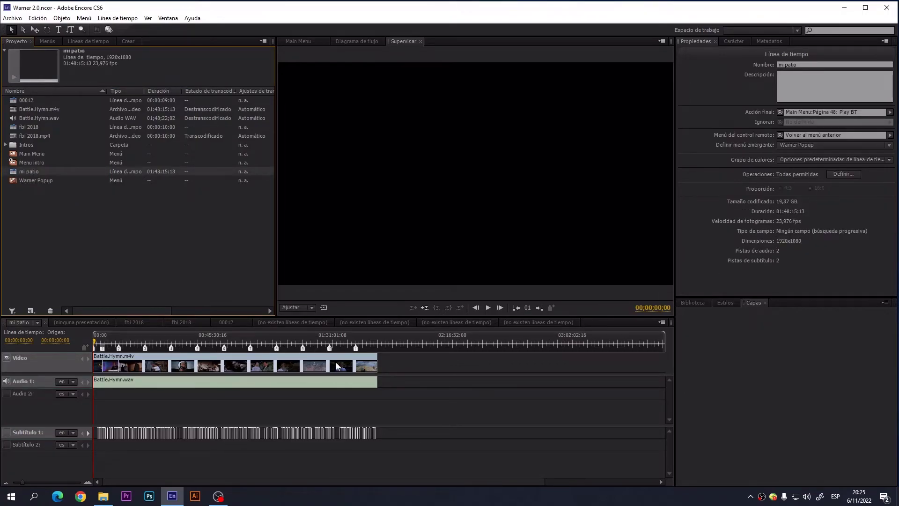
pyautogui.click(294, 364)
pyautogui.rightClick(294, 363)
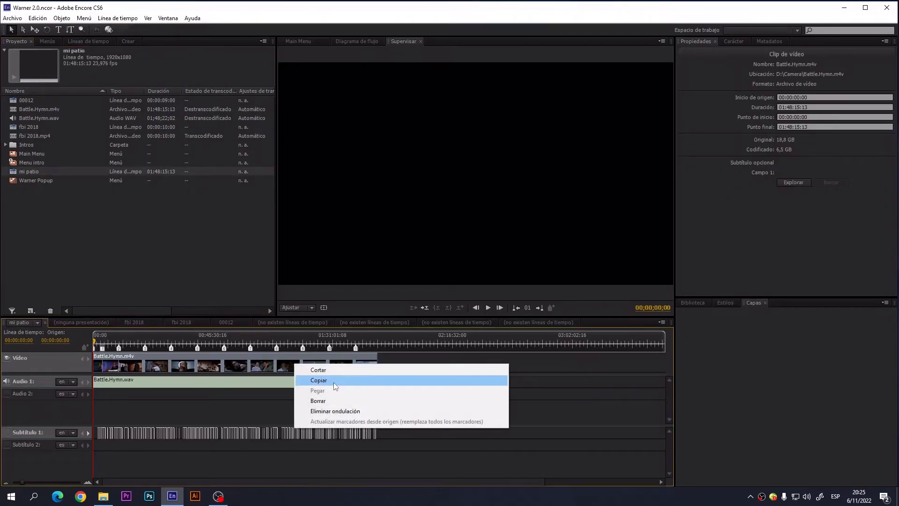
pyautogui.click(328, 401)
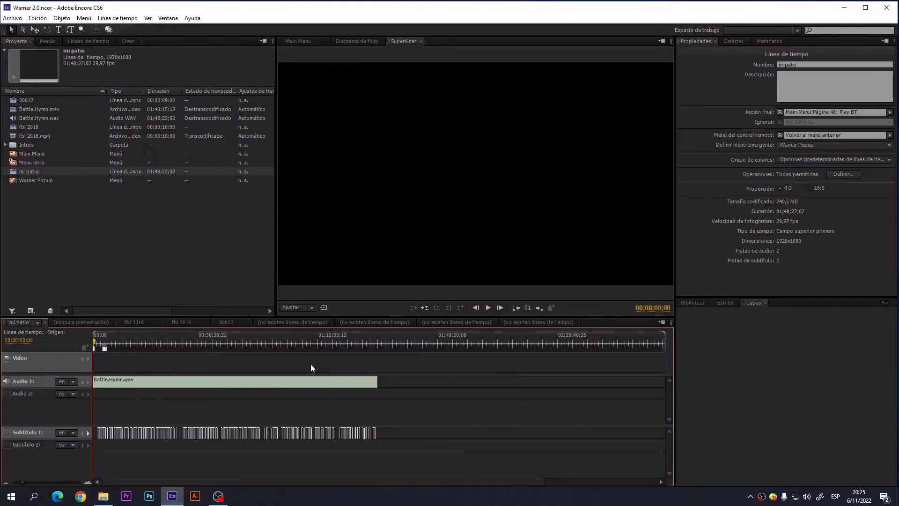
pyautogui.click(315, 382)
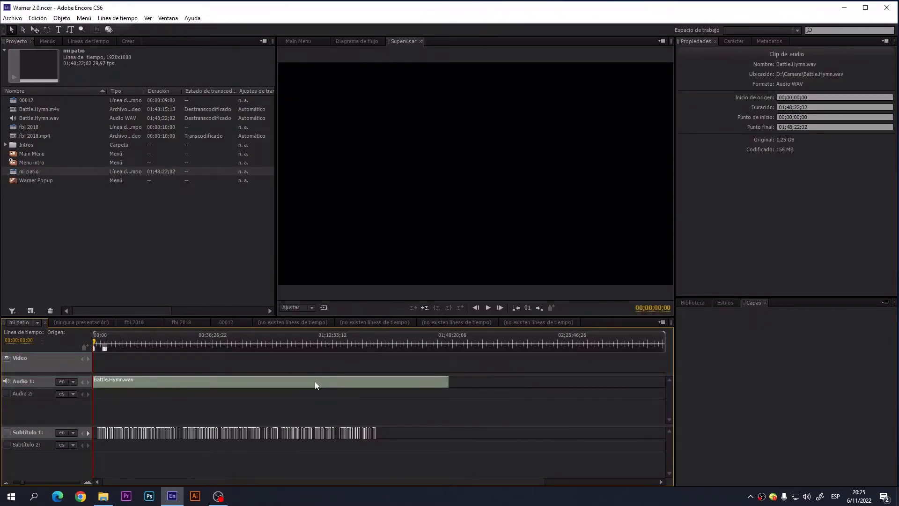
pyautogui.rightClick(315, 382)
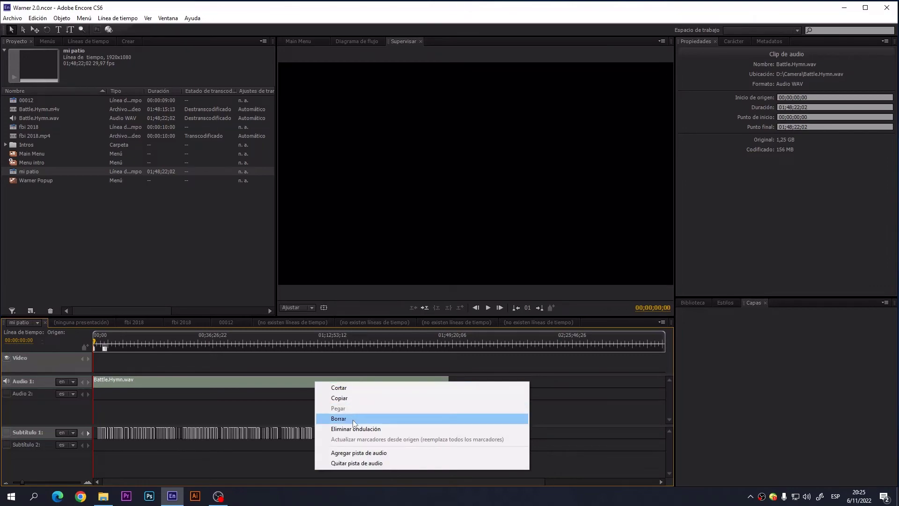
pyautogui.click(329, 418)
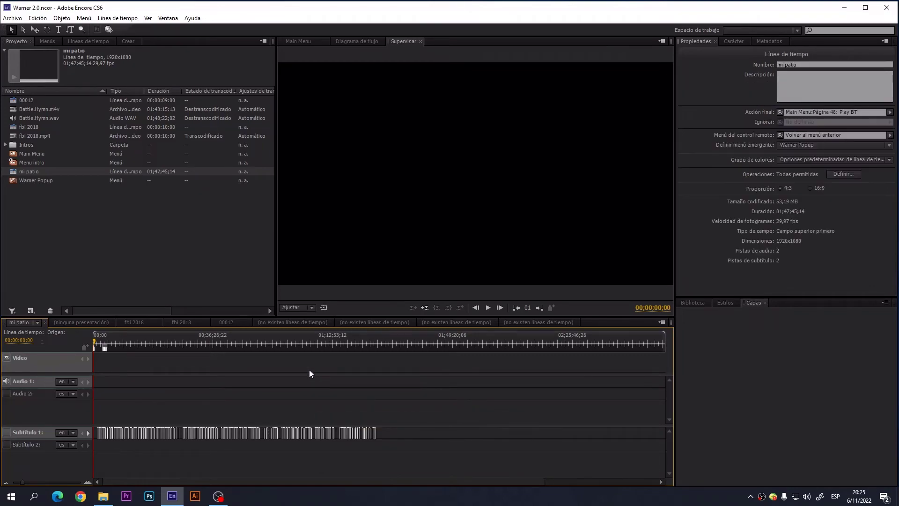
pyautogui.click(39, 172)
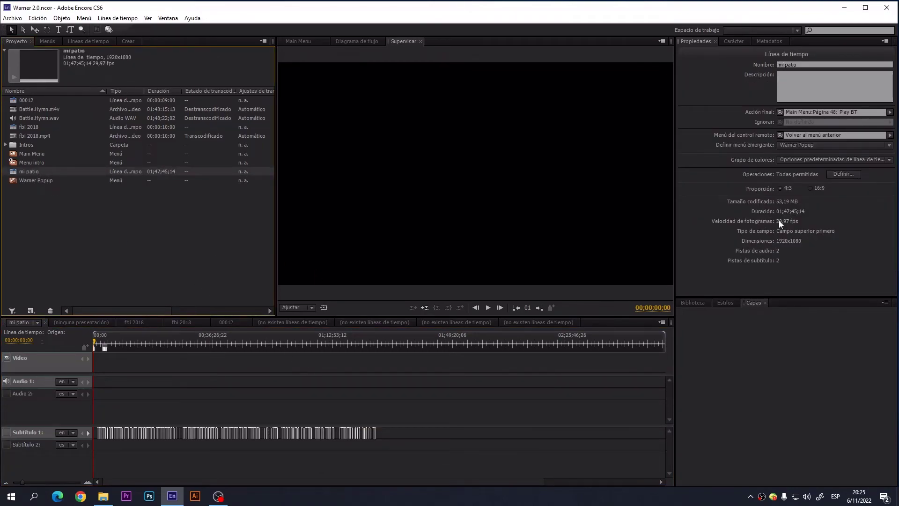
pyautogui.click(158, 258)
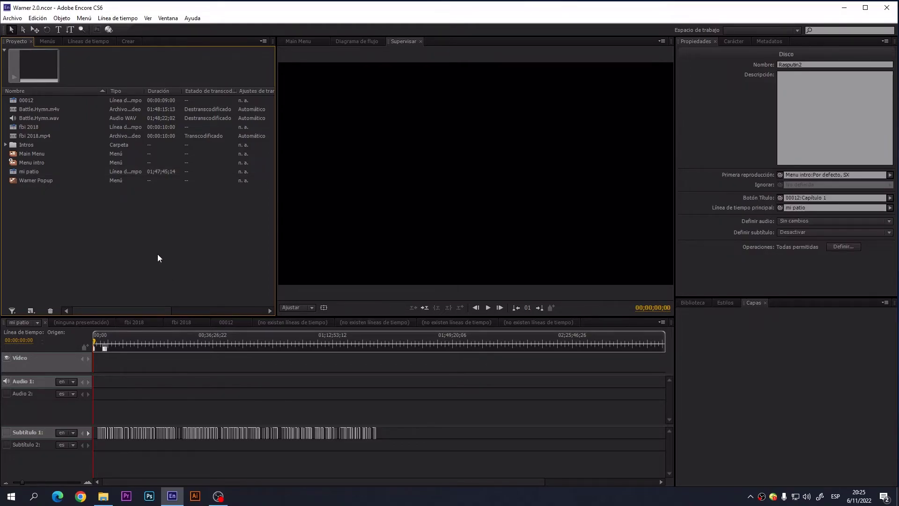